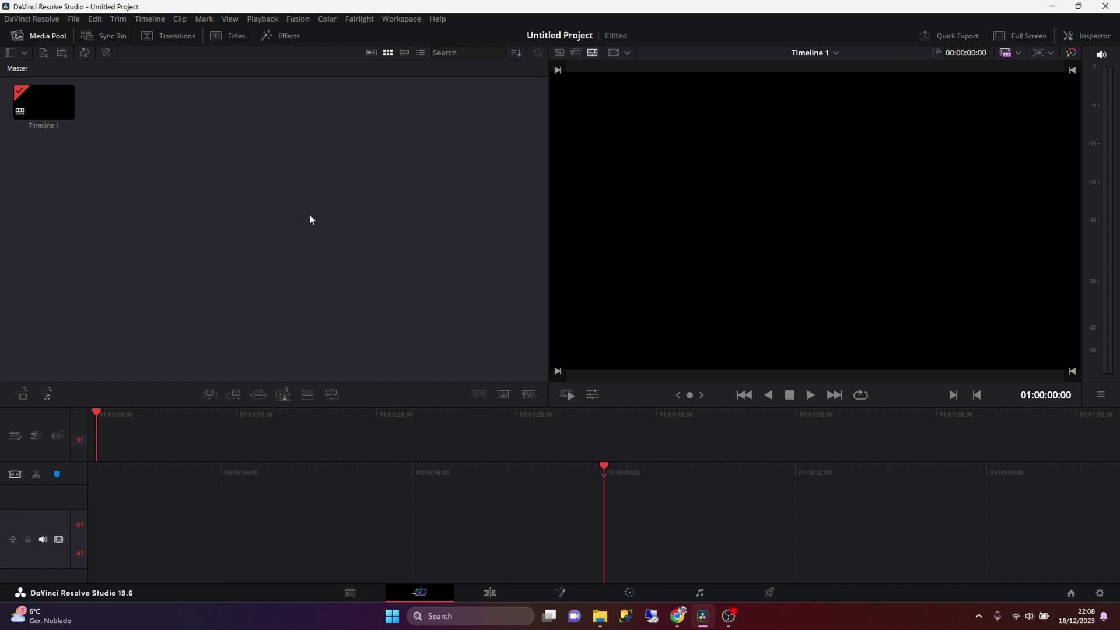
Step: In File Explorer, browse Sigma FP\2023.09.14\A001_026, check its DNG frames and WAV file, then return to Resolve
mouse_move(600, 616)
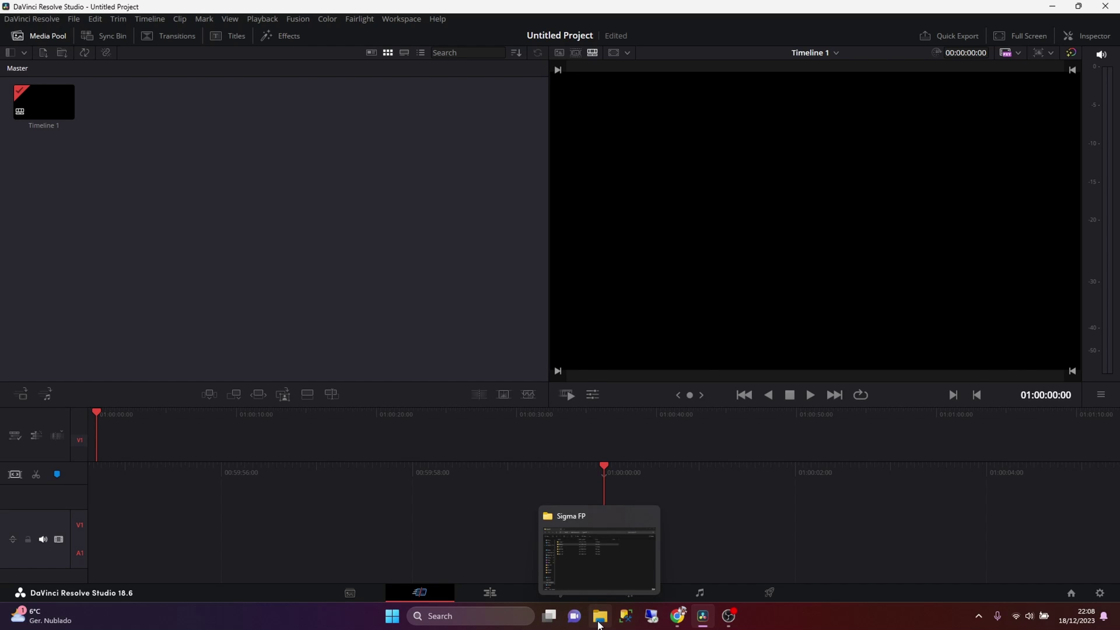
left_click(594, 561)
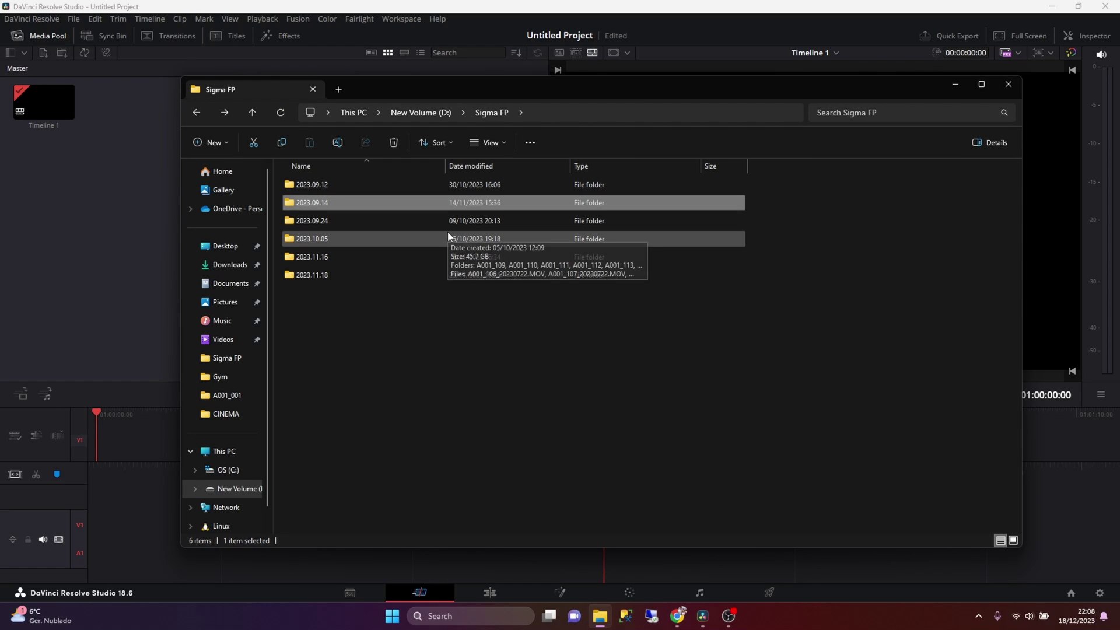
double_click(337, 203)
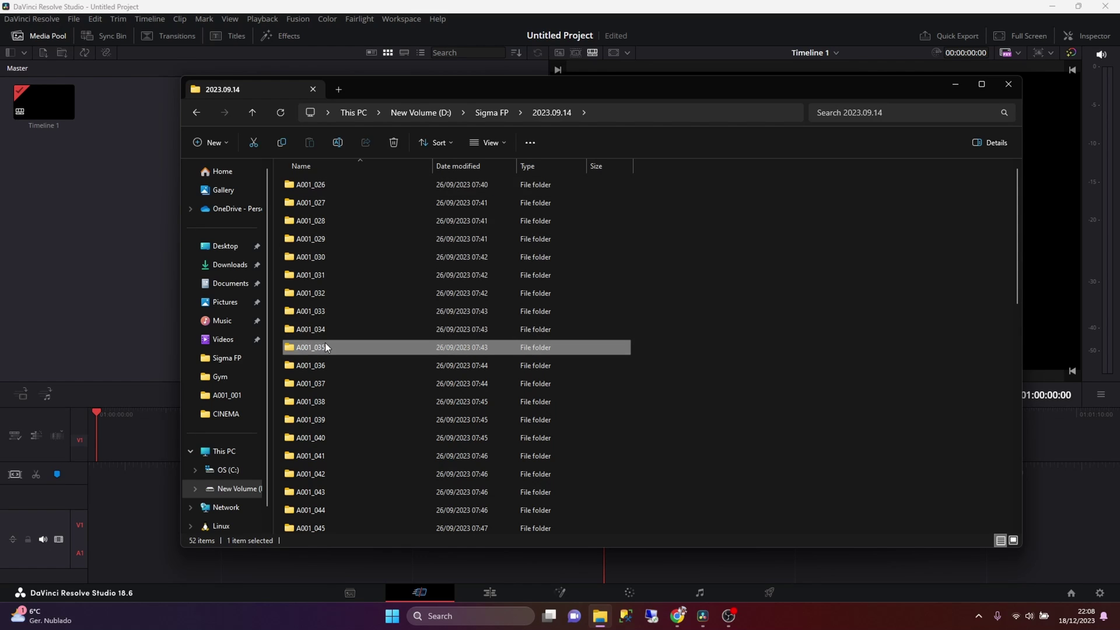
left_click(326, 293)
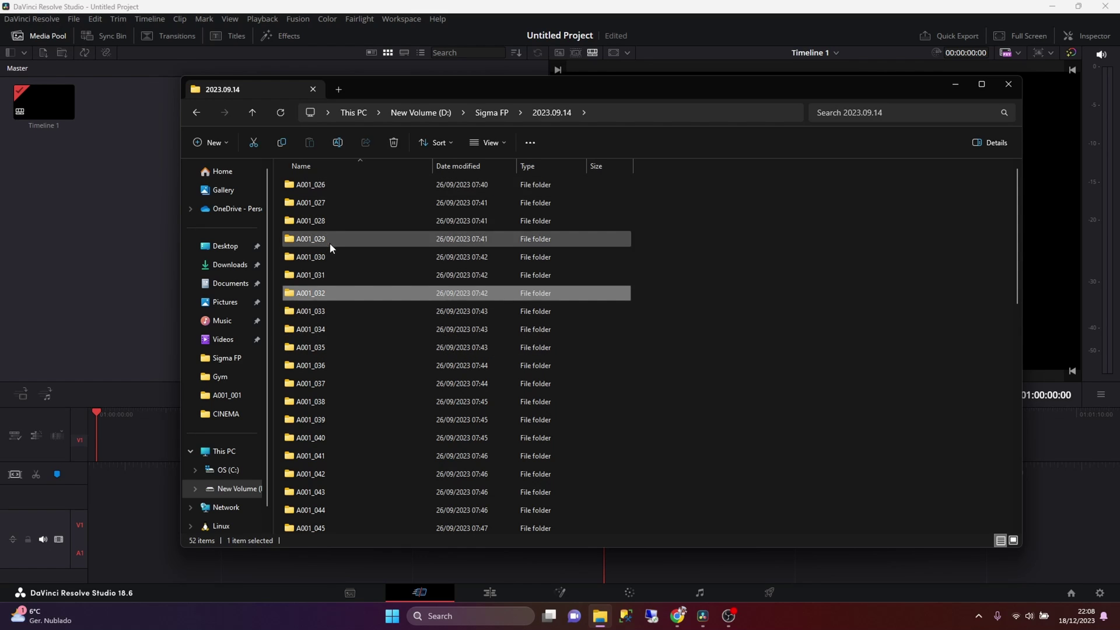
double_click(323, 184)
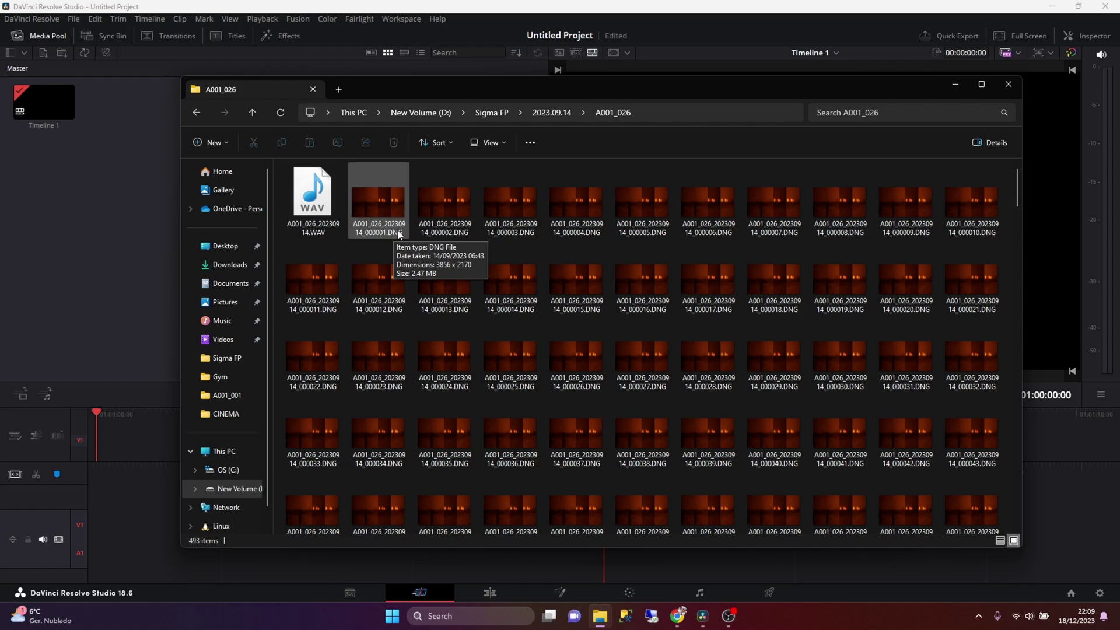
left_click(321, 235)
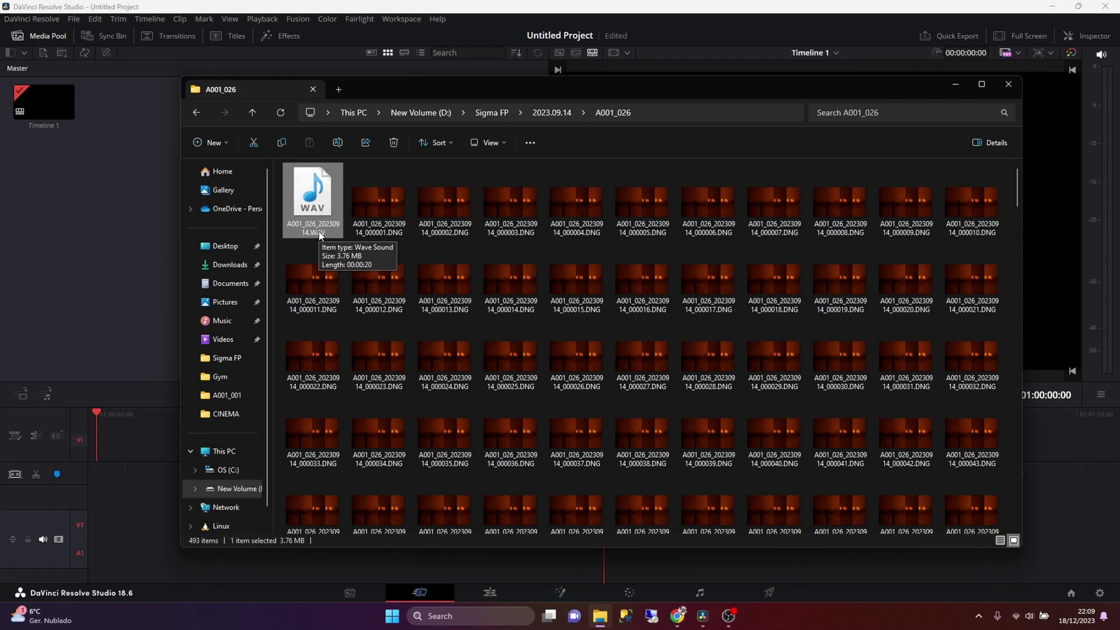
left_click(115, 170)
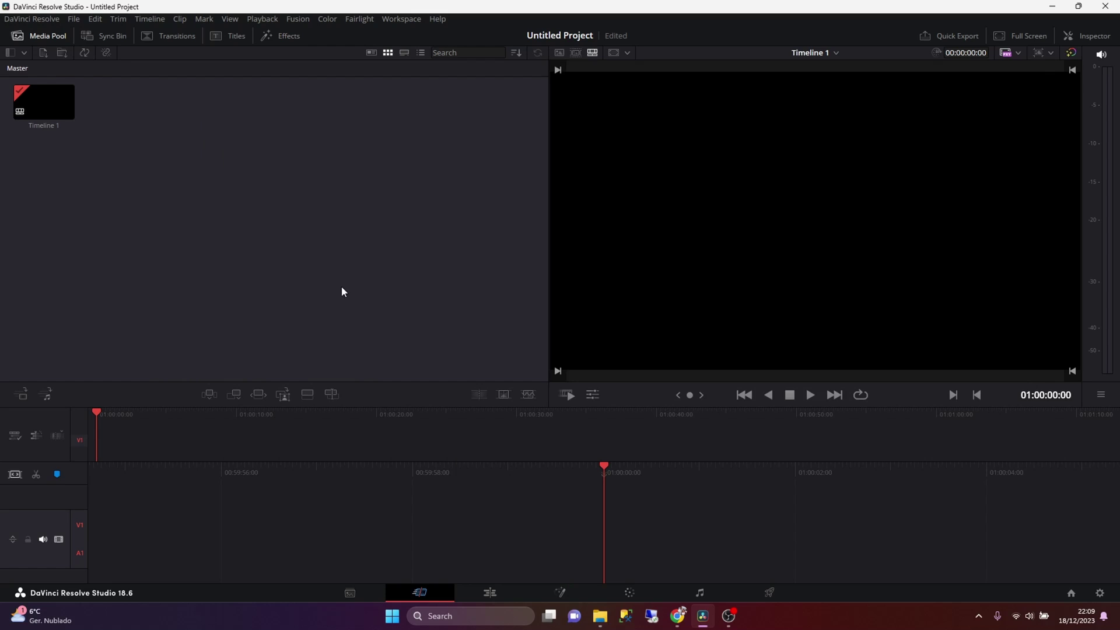
Step: On the Media page, expand New Volume (D:) > Sigma FP > 2023.09.14 in Media Storage
left_click(350, 593)
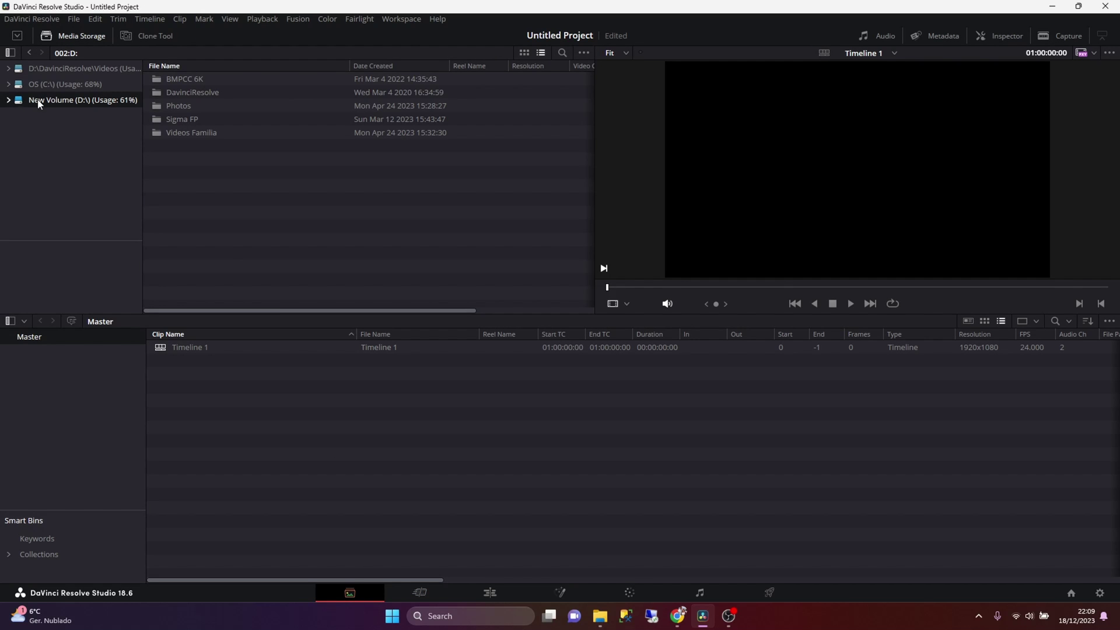
left_click(8, 100)
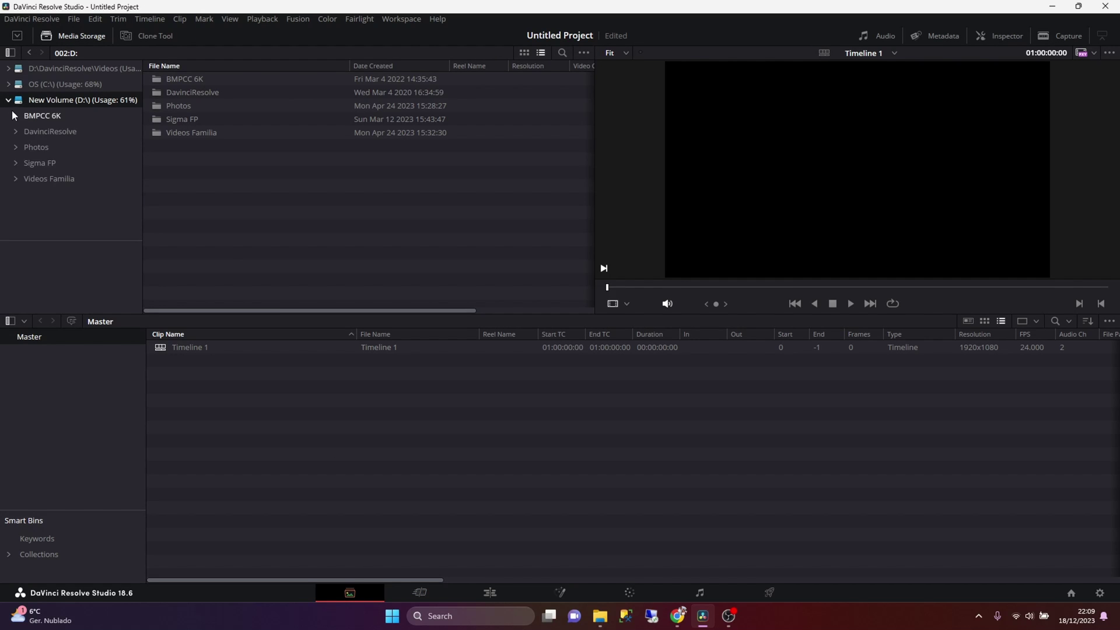
left_click(15, 162)
double_click(57, 196)
left_click(57, 197)
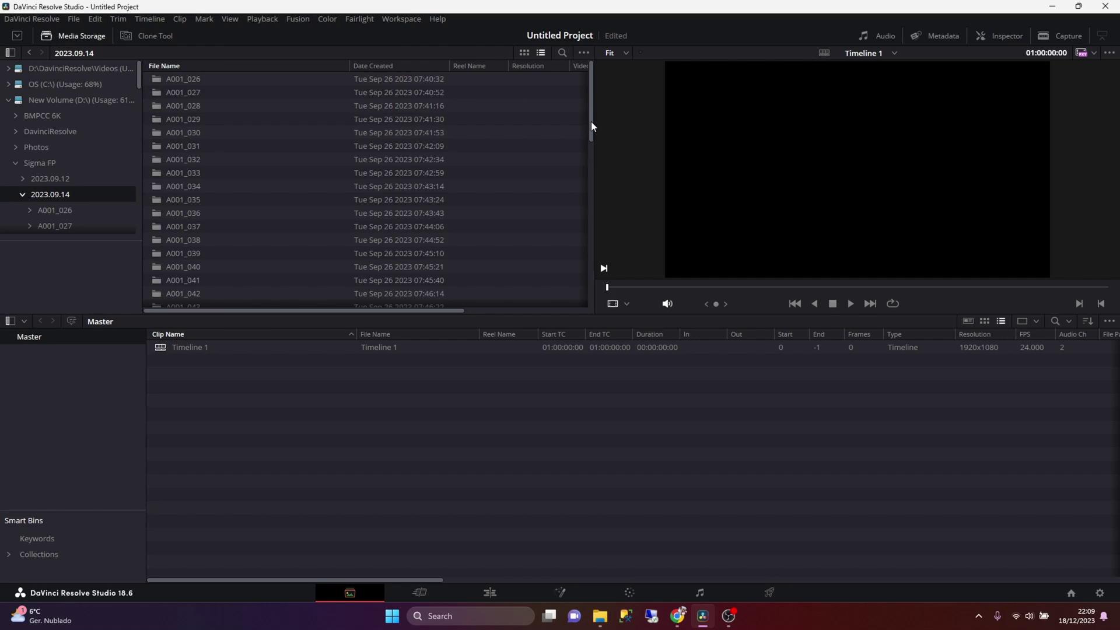
Step: Open the A001_026 folder and preview its first 3840x2160 DNG frame
right_click(583, 62)
left_click(752, 80)
key("Return")
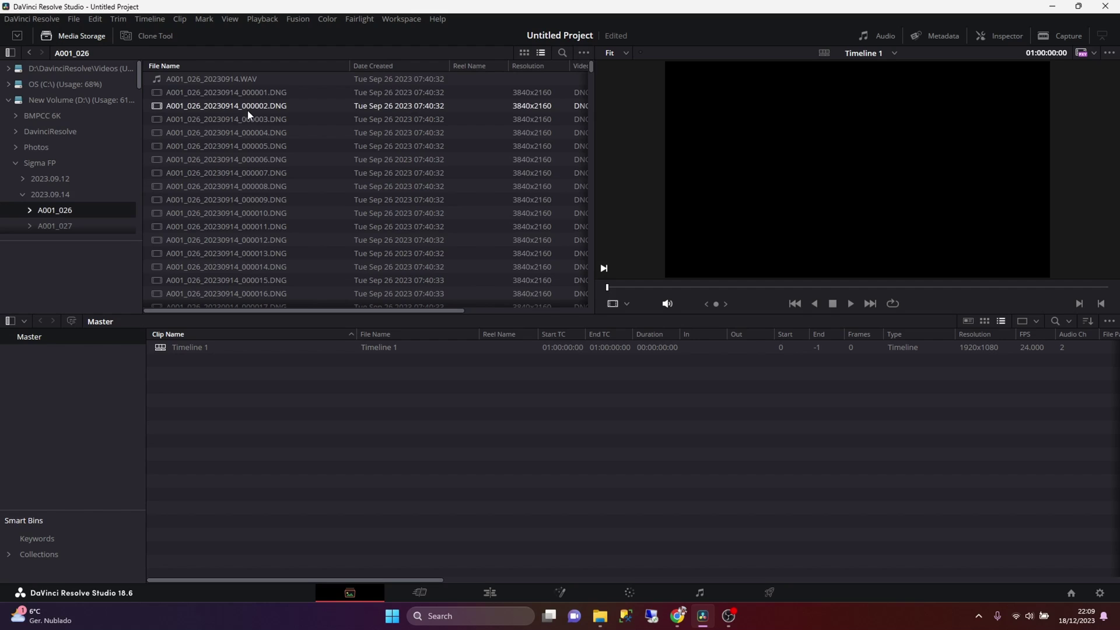
left_click(254, 92)
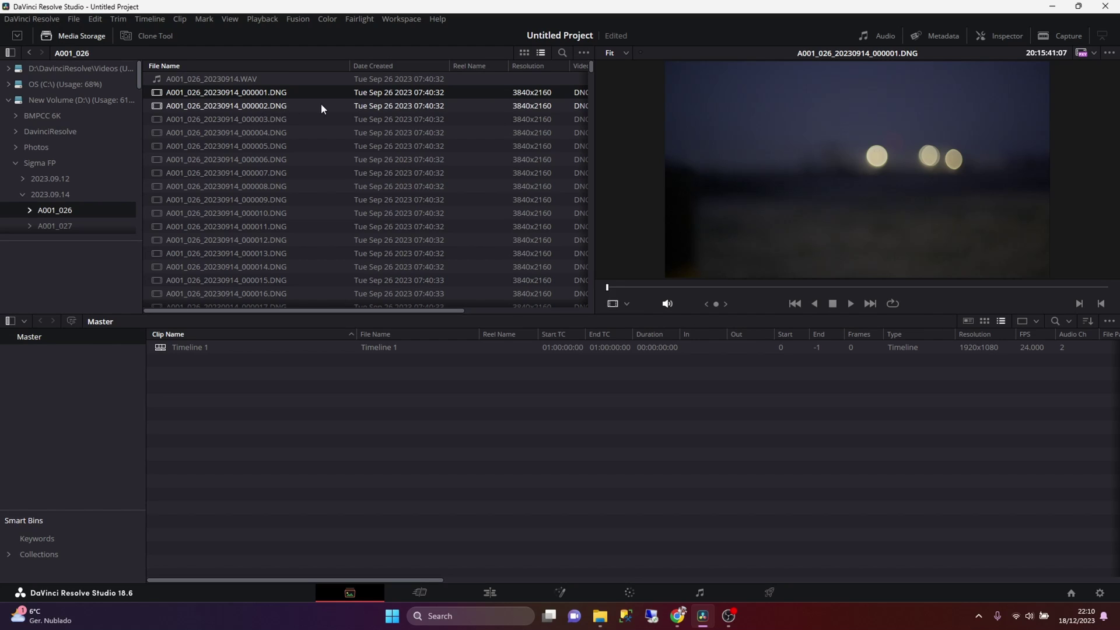
Step: Set the Media Storage frame display mode to Sequence
left_click(584, 52)
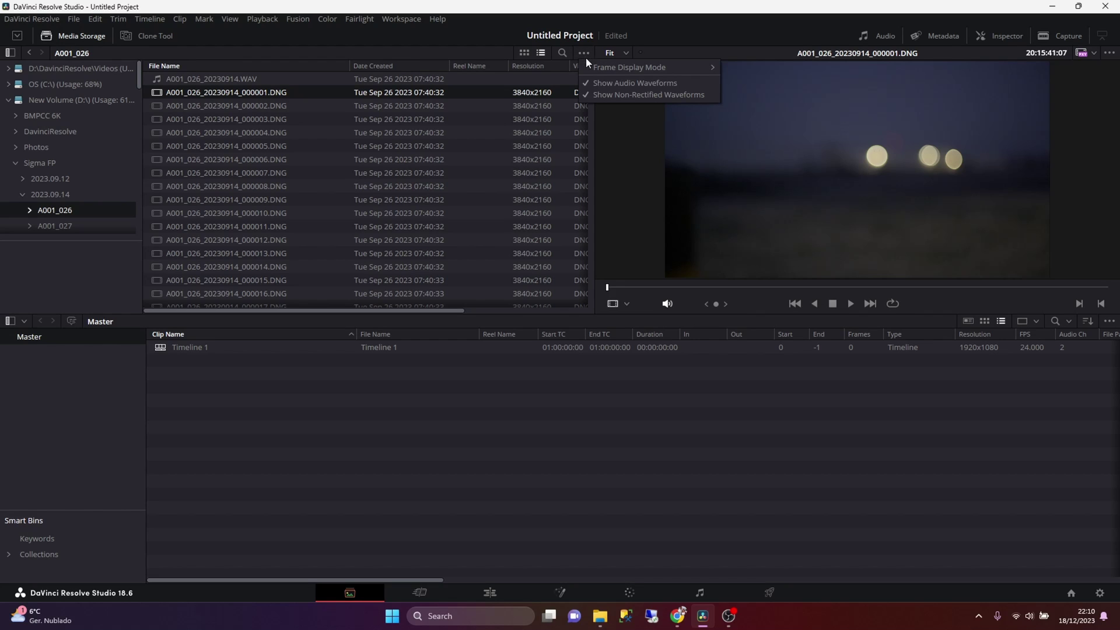
mouse_move(622, 69)
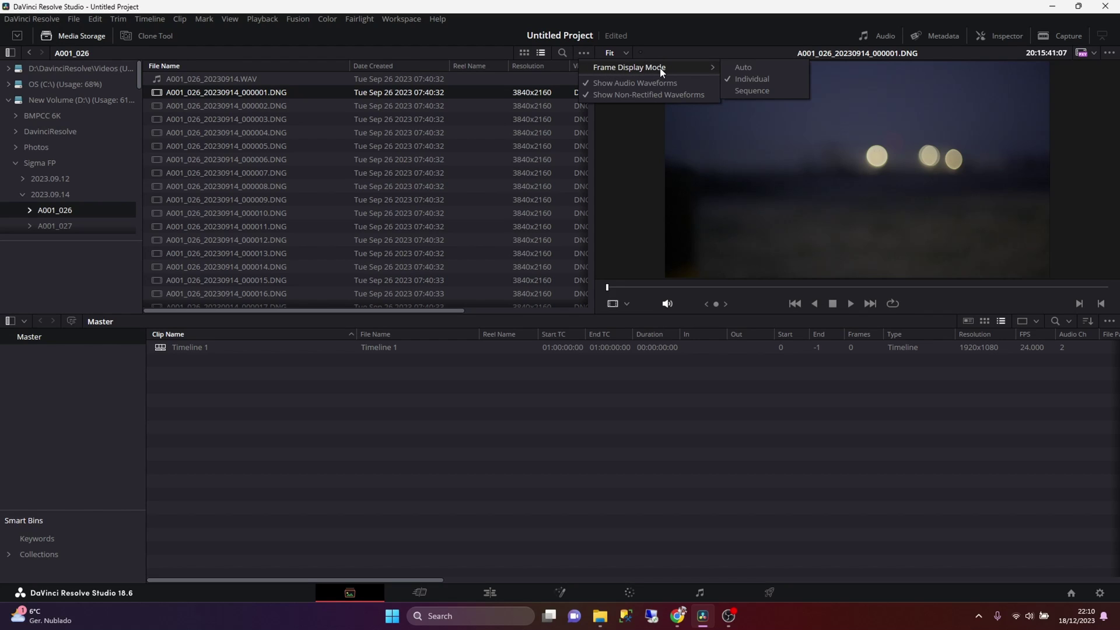
left_click(754, 90)
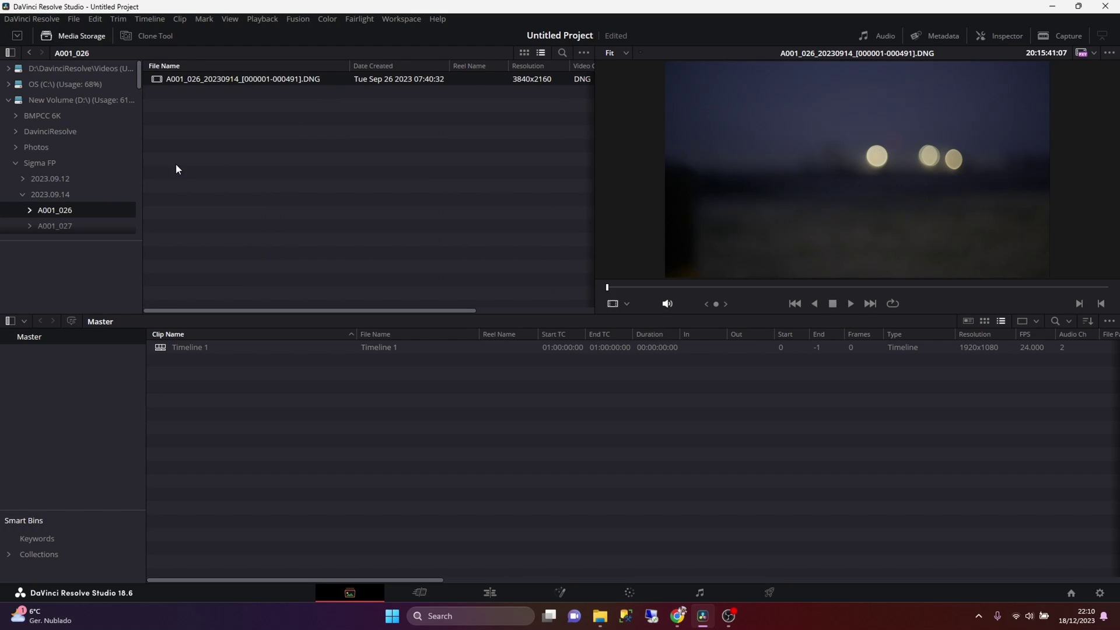
Step: Select all the 2023.09.14 shot folders and import them into the Master bin
left_click(68, 196)
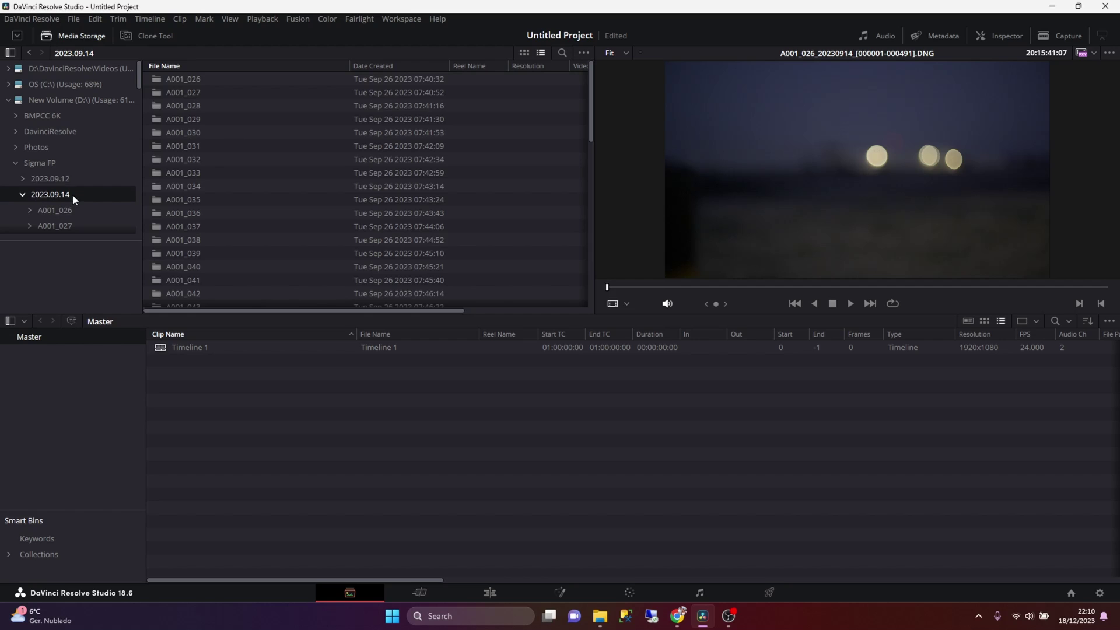
scroll(197, 152, "down", 1)
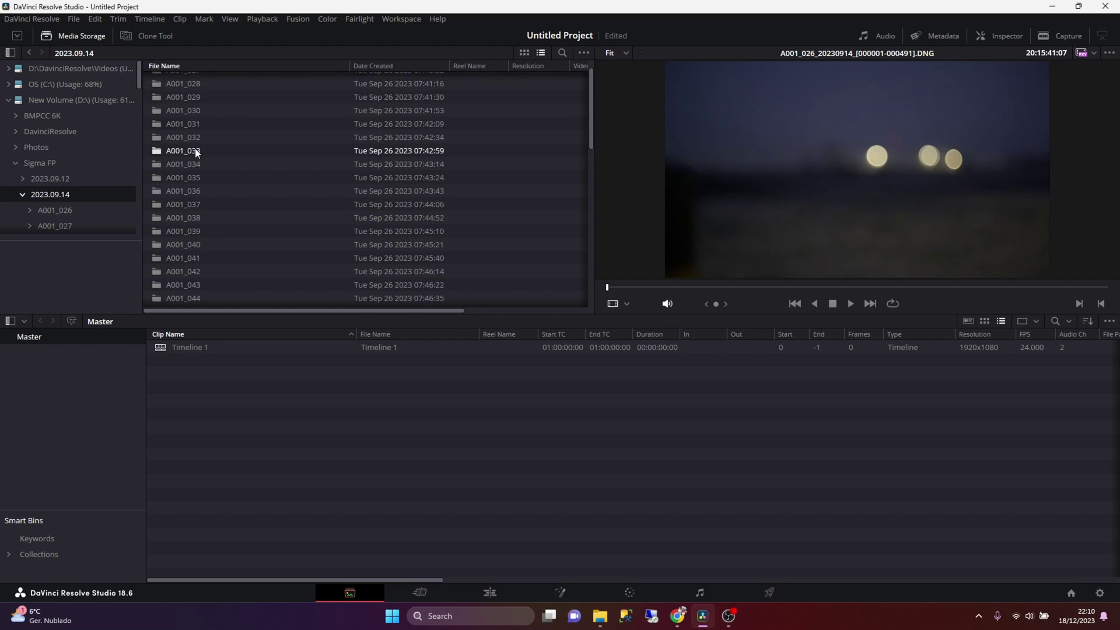
scroll(191, 184, "down", 10)
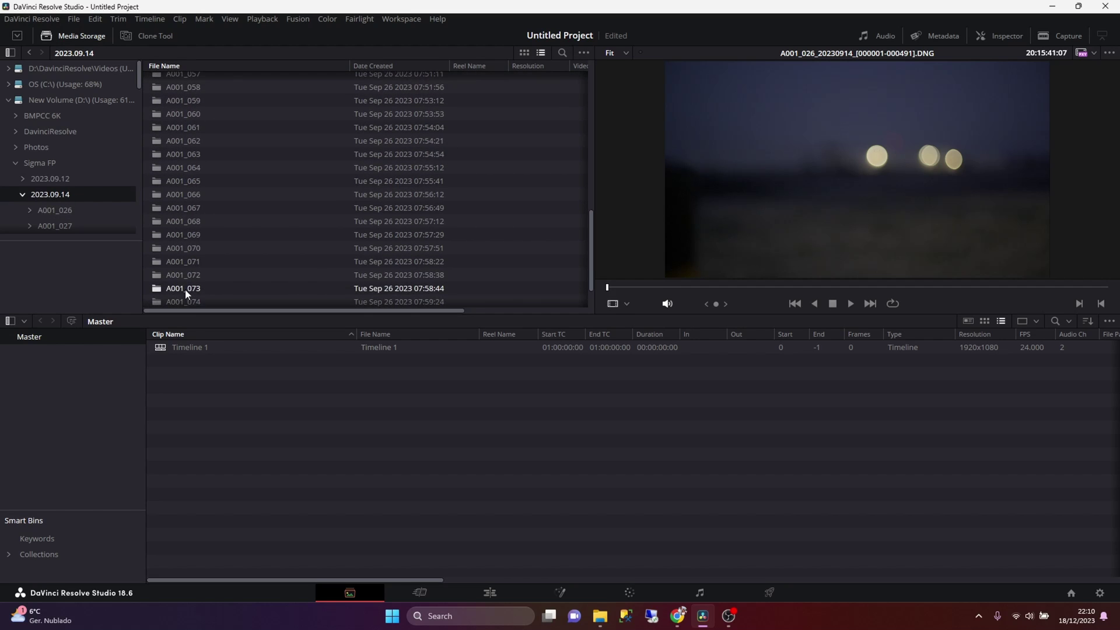
scroll(184, 289, "down", 1)
left_click_drag(592, 275, 582, 99)
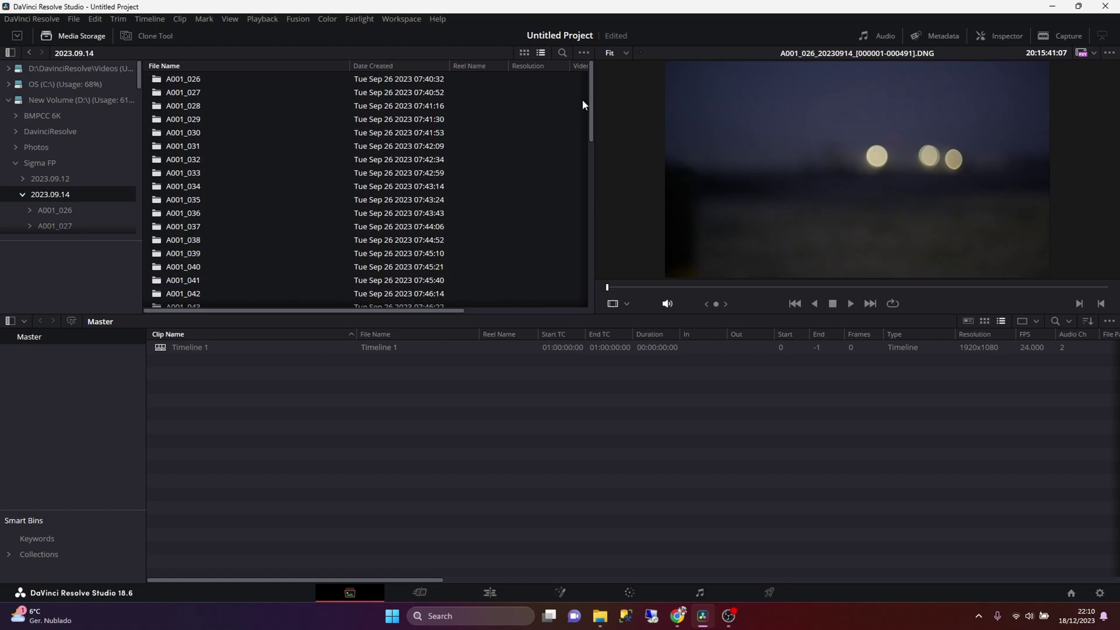
left_click_drag(198, 80, 168, 387)
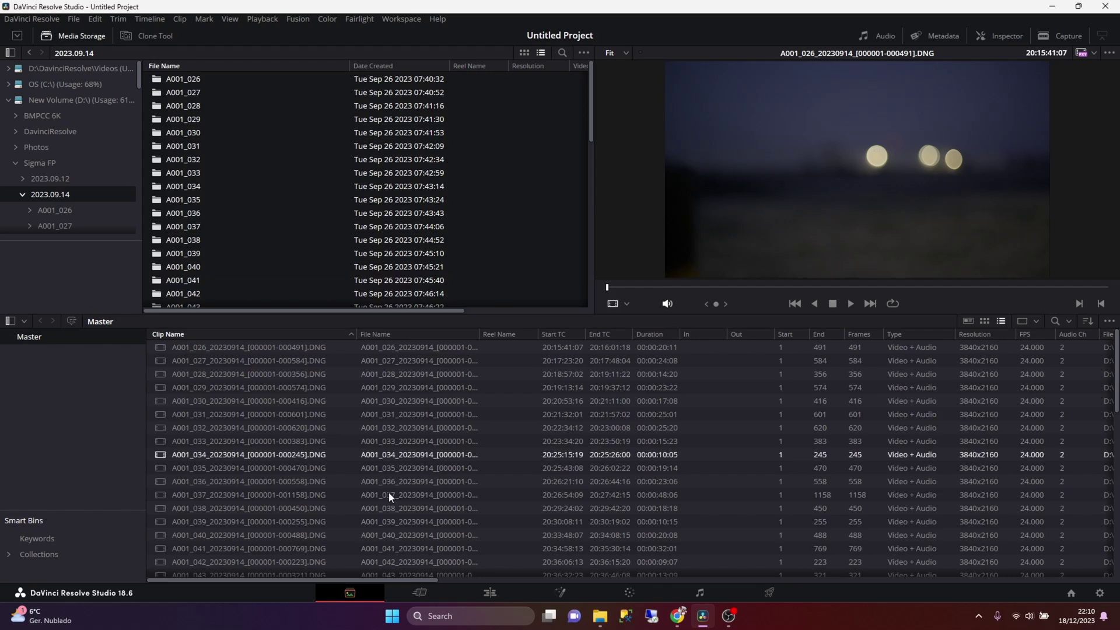
Step: On the Edit page, select clips A001_026 through the last one and drop them onto Timeline 1
left_click(492, 594)
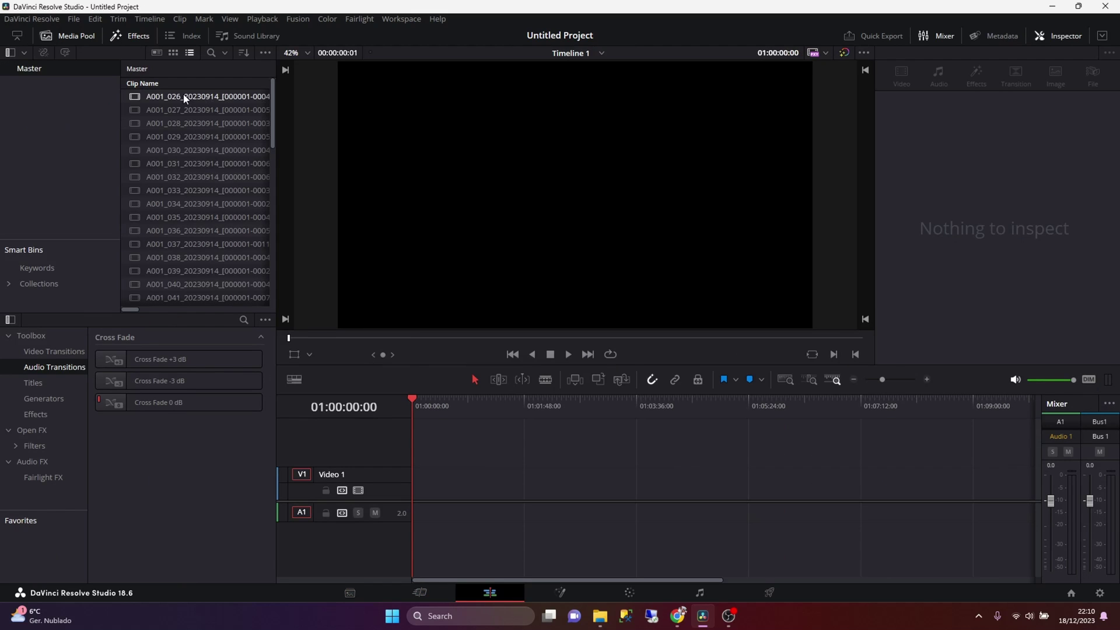
left_click(182, 96)
scroll(182, 251, "down", 7)
scroll(179, 300, "up", 3)
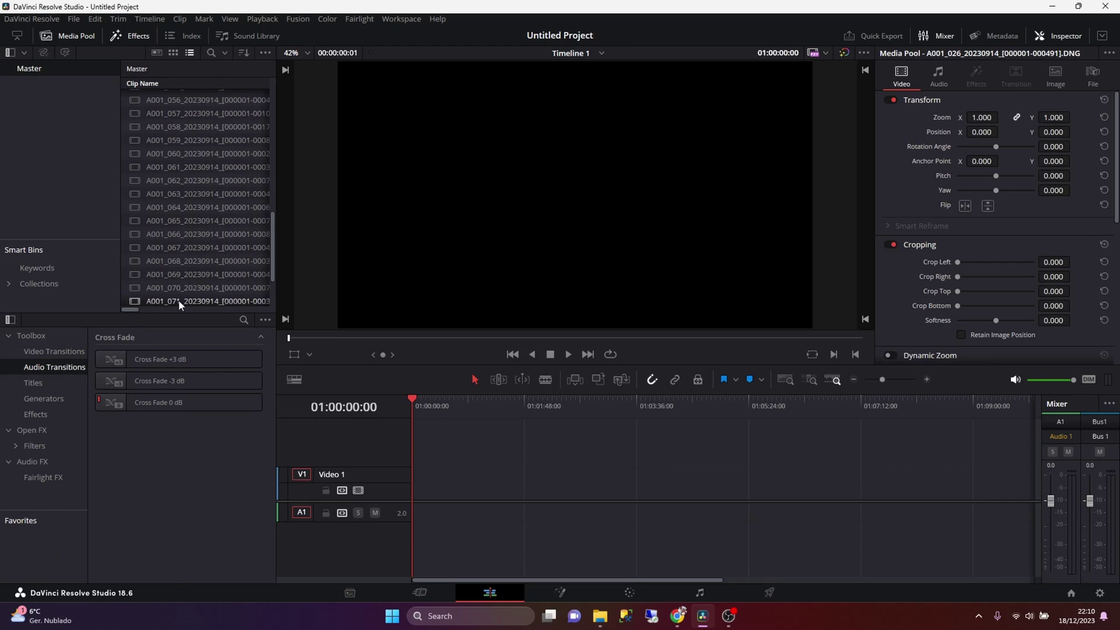
left_click(169, 289, "shift")
scroll(220, 227, "up", 1)
scroll(220, 226, "up", 6)
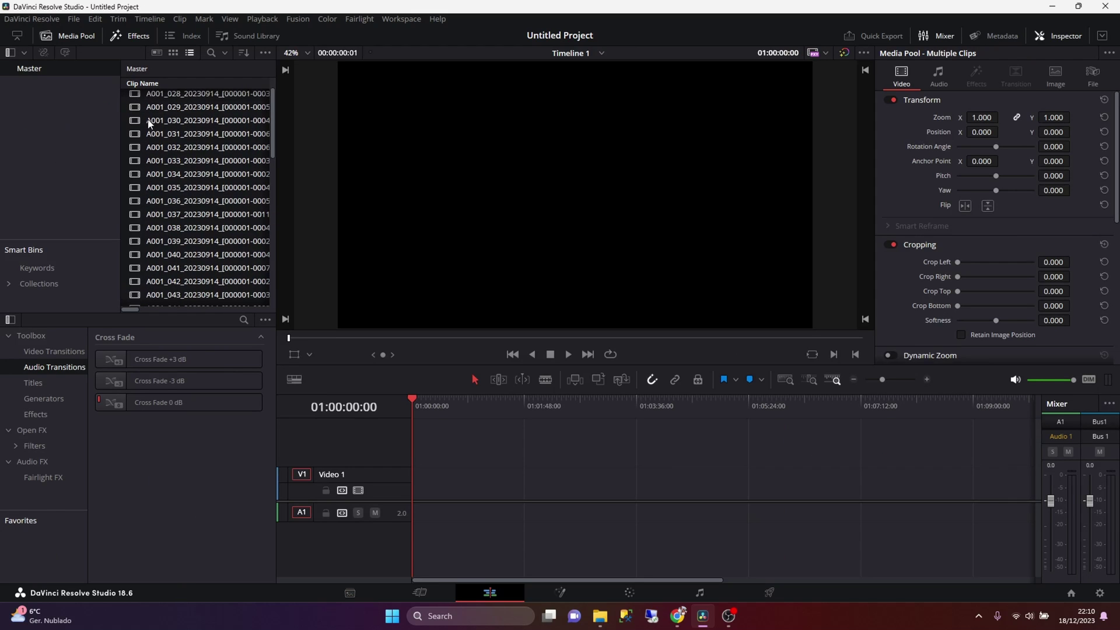
left_click_drag(149, 97, 424, 499)
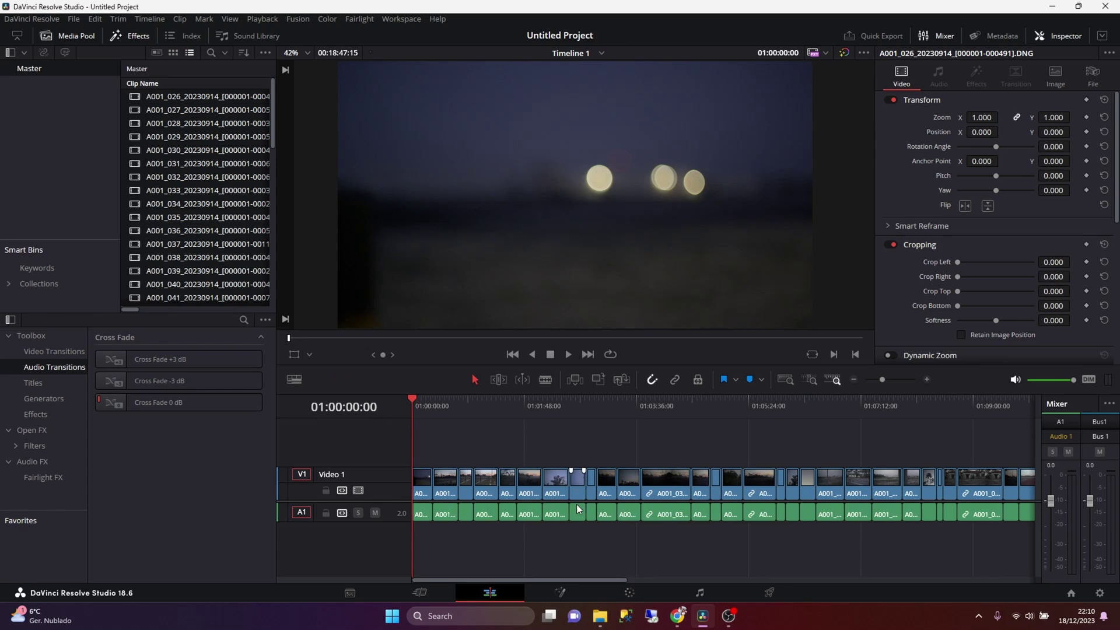
Step: Move the playhead further along the timeline to check the clips
left_click(800, 405)
scroll(686, 433, "right", 3)
left_click_drag(816, 402, 878, 402)
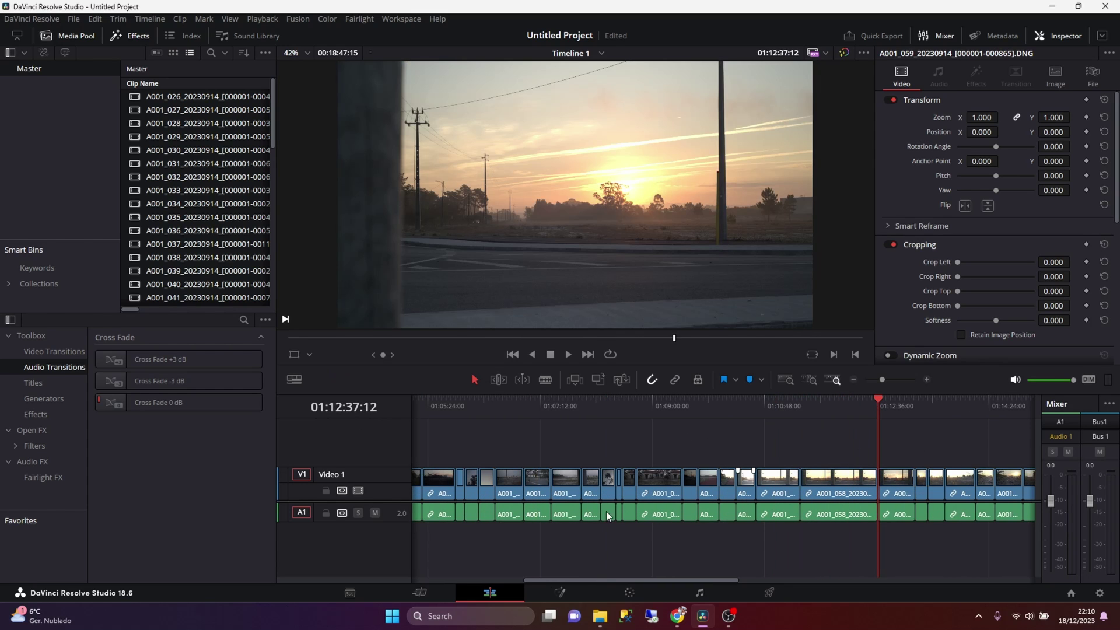
Step: On the Color page, reposition node 01 and scrub to the next clip
left_click(629, 594)
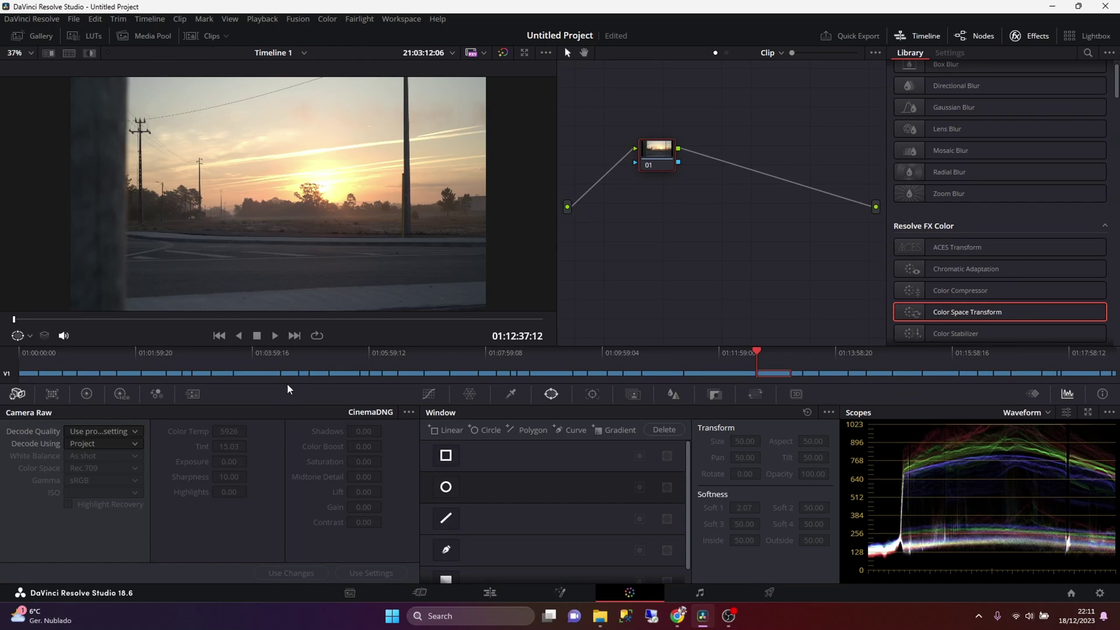
left_click_drag(667, 160, 654, 202)
left_click_drag(776, 352, 806, 362)
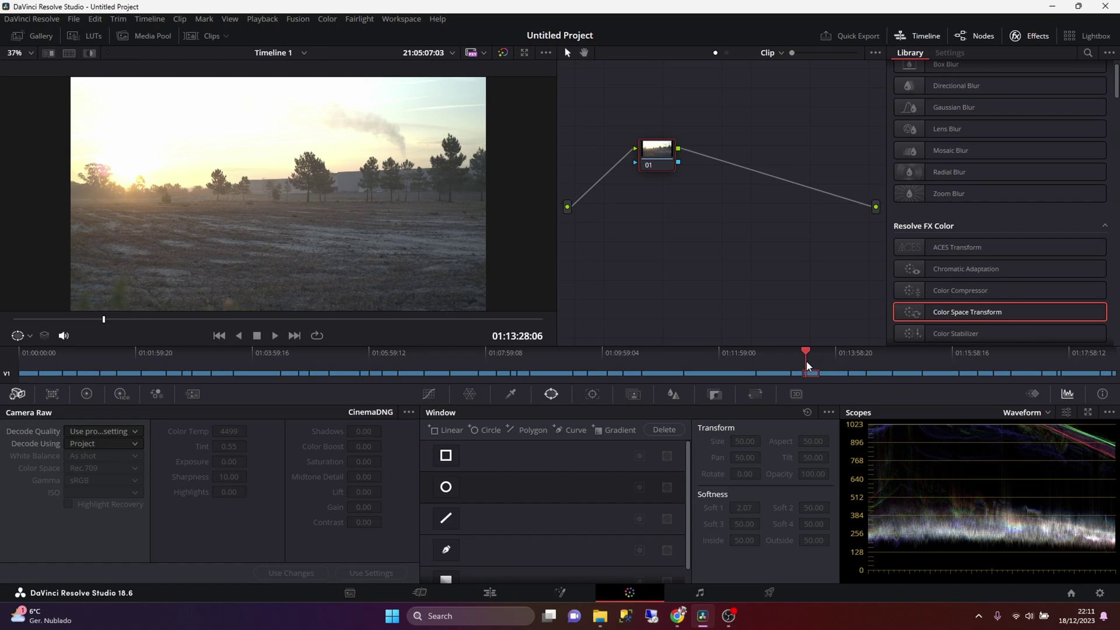
scroll(229, 197, "down", 1)
scroll(229, 197, "up", 1)
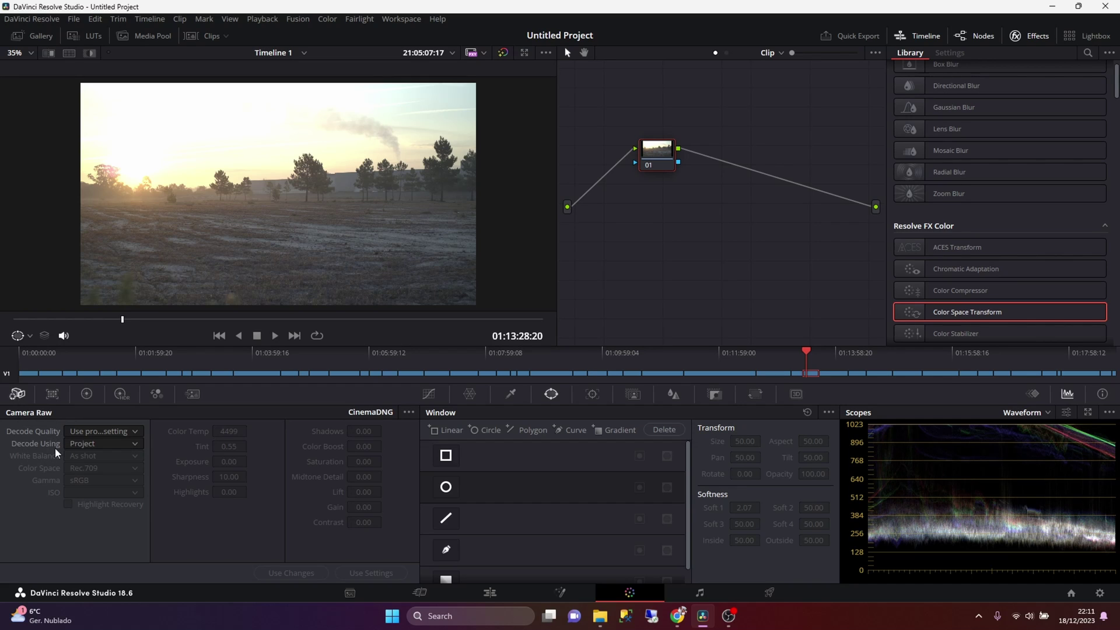
Step: Decode the clip's Camera Raw in Blackmagic Design colour space with Blackmagic Design Film gamma
left_click(81, 446)
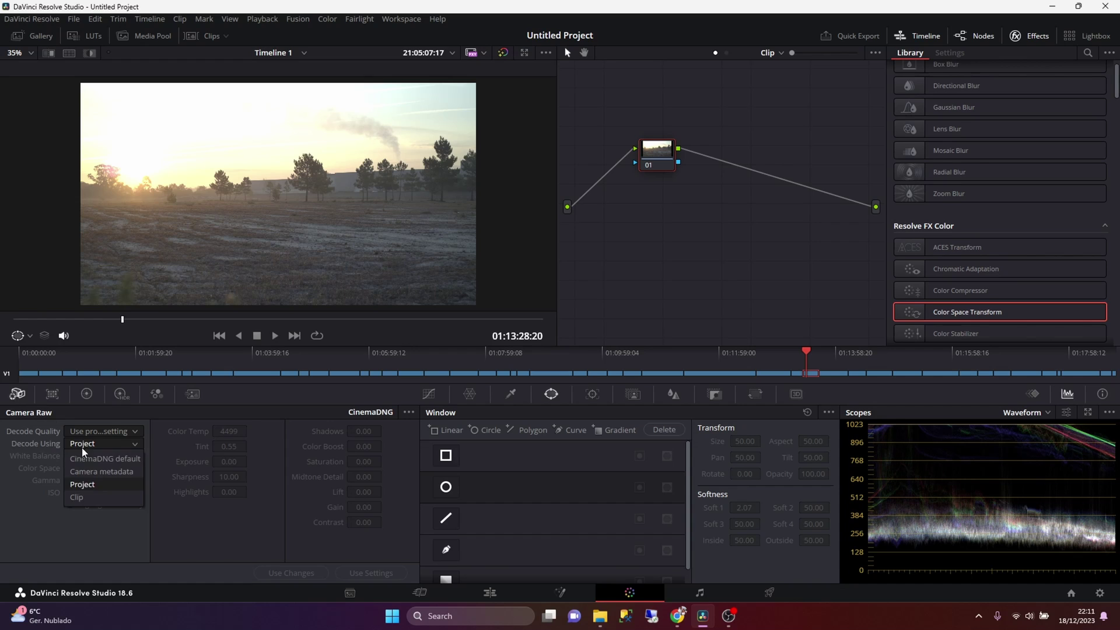
left_click(90, 499)
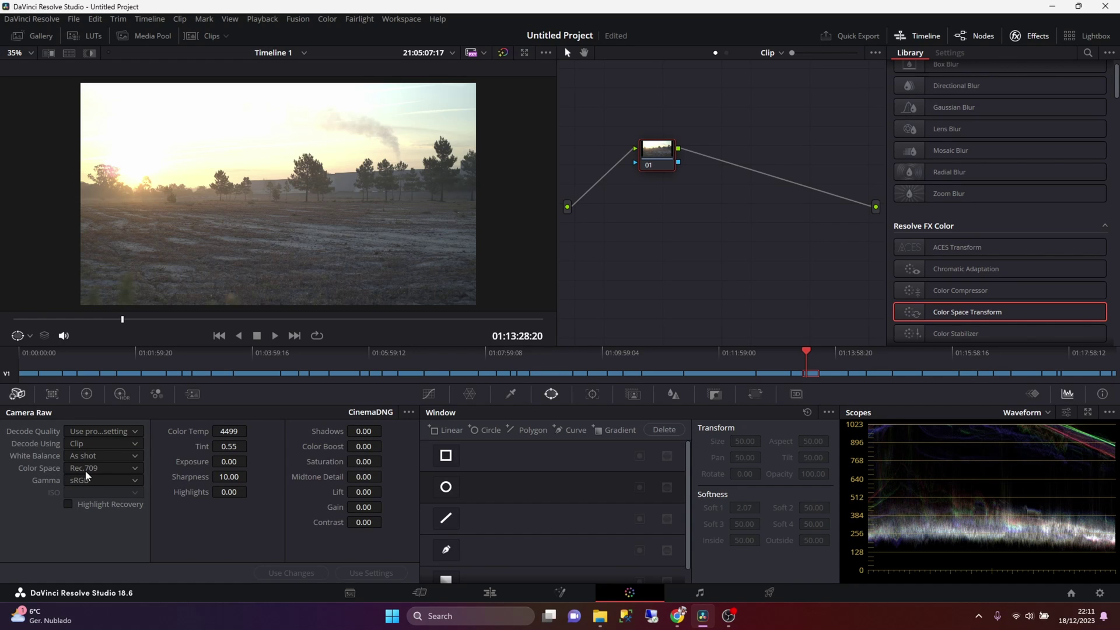
left_click(86, 470)
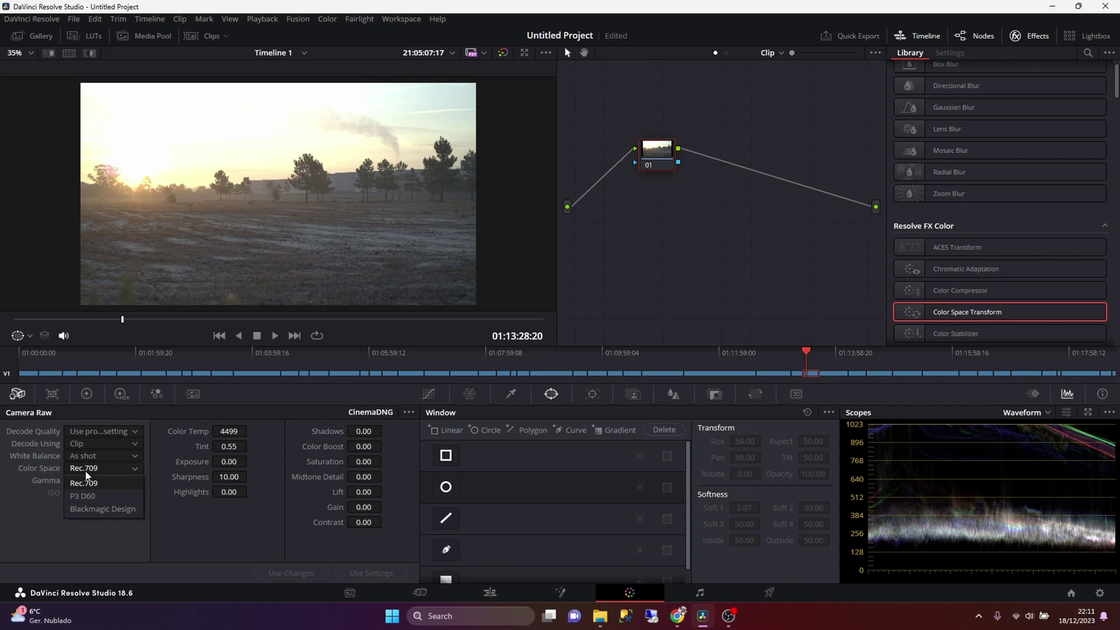
left_click(113, 510)
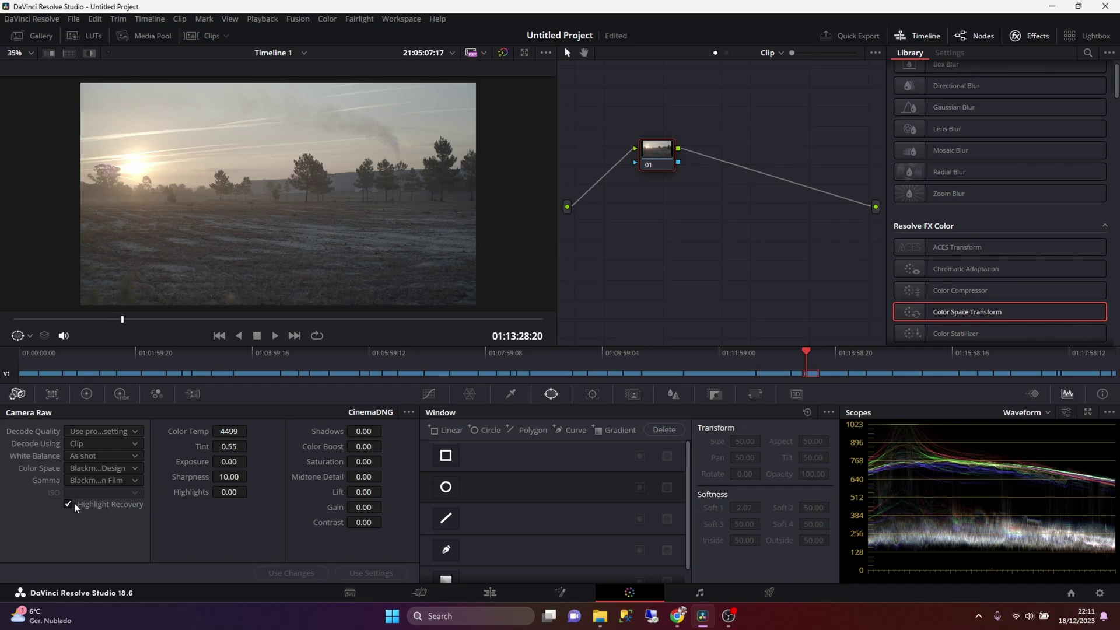
Step: Add two serial nodes after node 01 with Alt+S and reselect node 01
left_click_drag(663, 157, 666, 192)
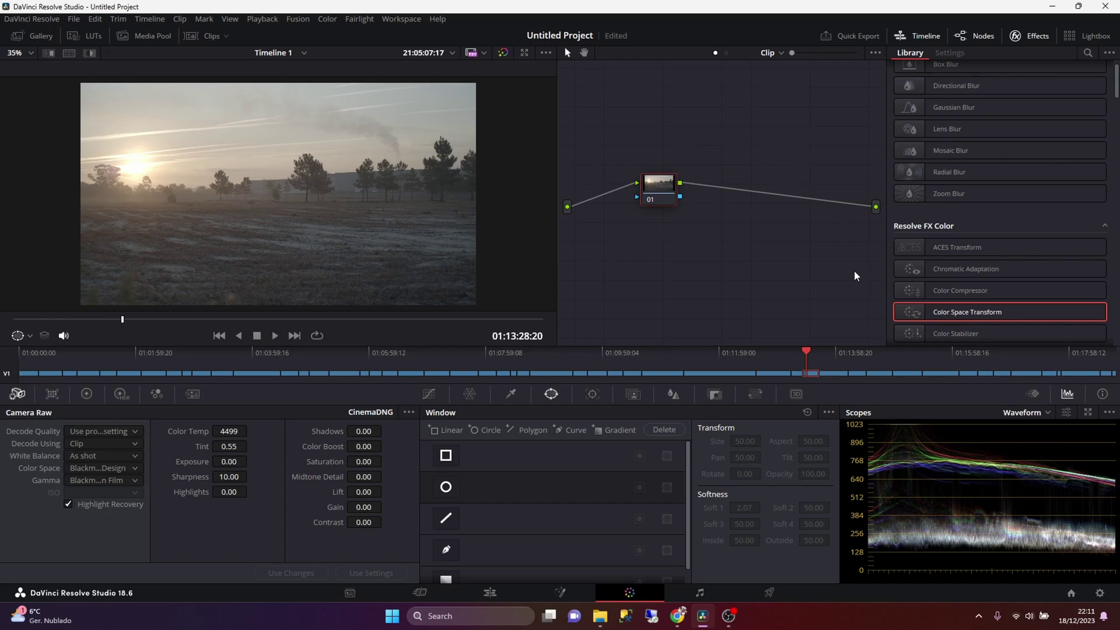
key("alt+s")
key("alt+s")
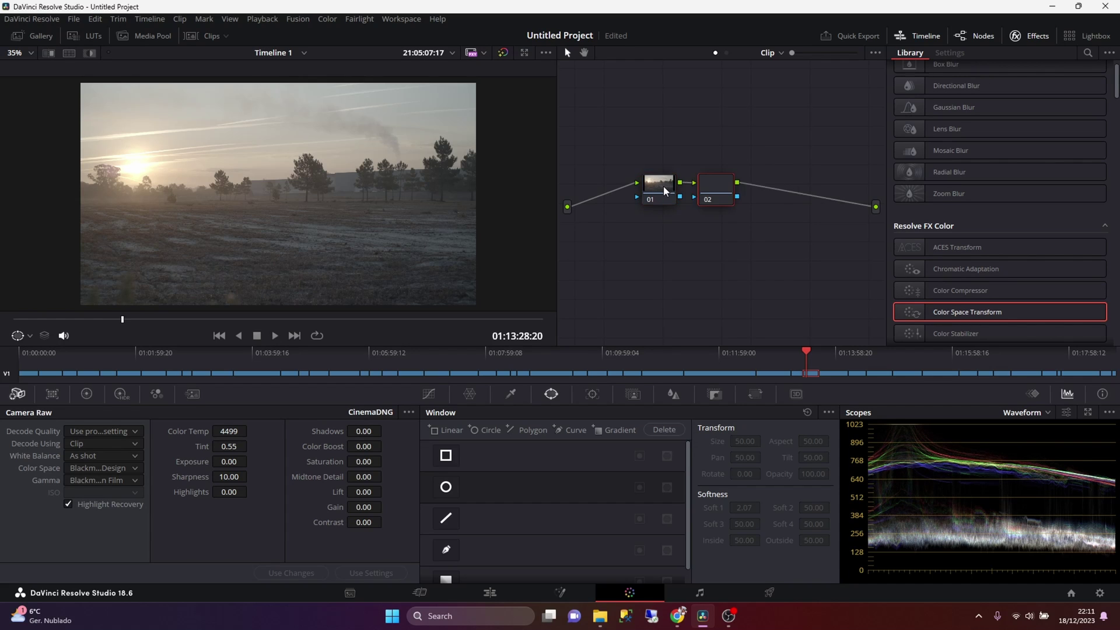
left_click(652, 193)
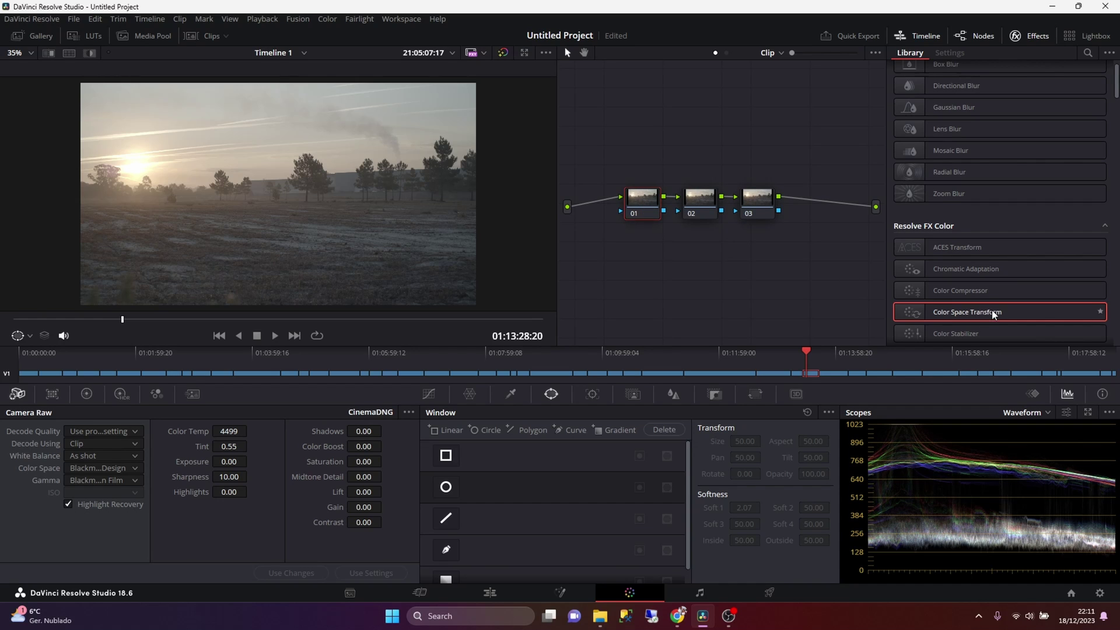
Step: Apply a Color Space Transform to node 01: input Blackmagic Design Film Gen 1, gamma Blackmagic Design Film
left_click_drag(993, 313, 649, 212)
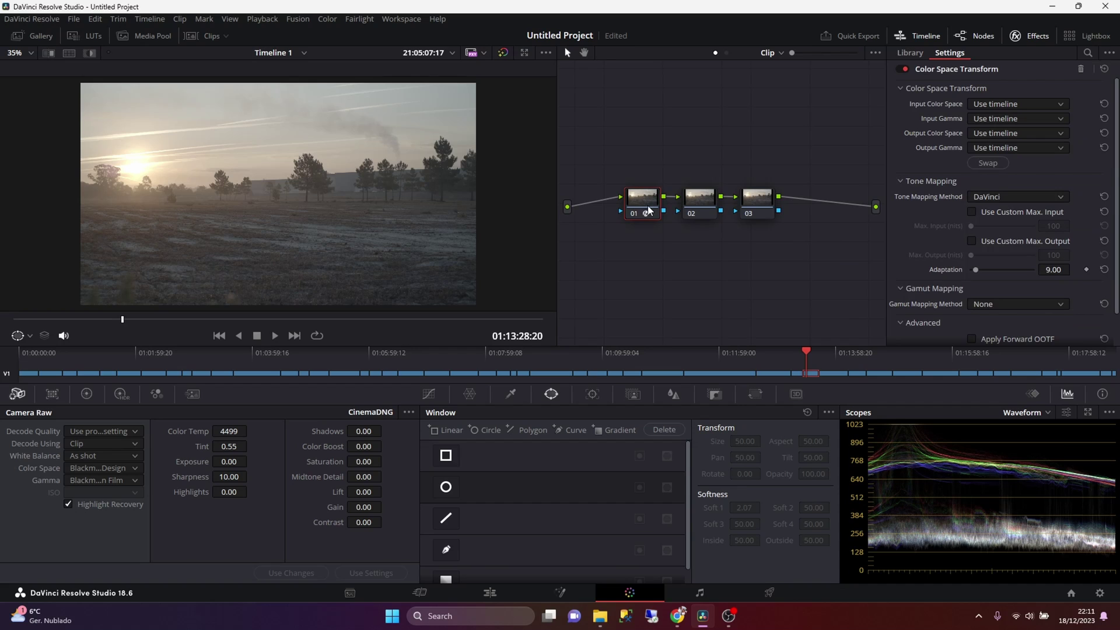
left_click(76, 472)
left_click(82, 495)
left_click(1008, 105)
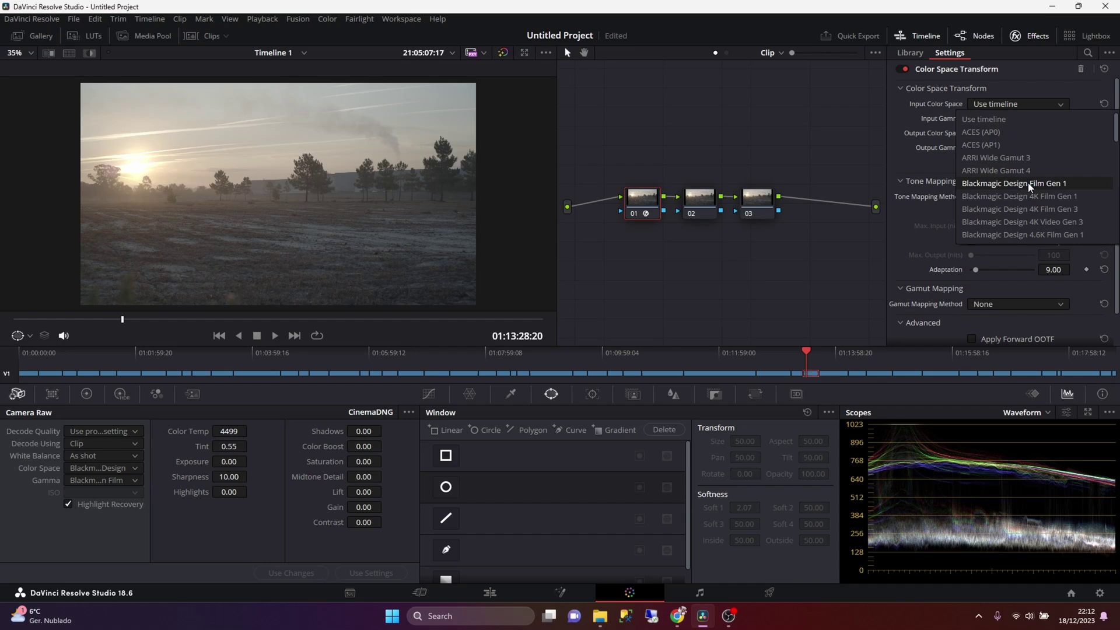
left_click(1050, 186)
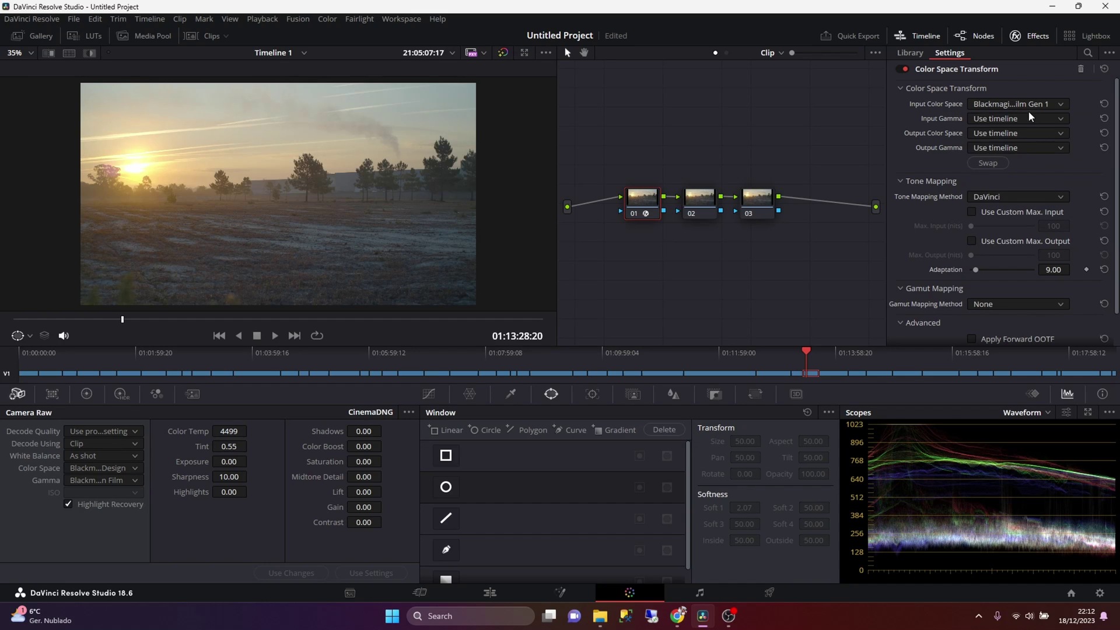
left_click(994, 121)
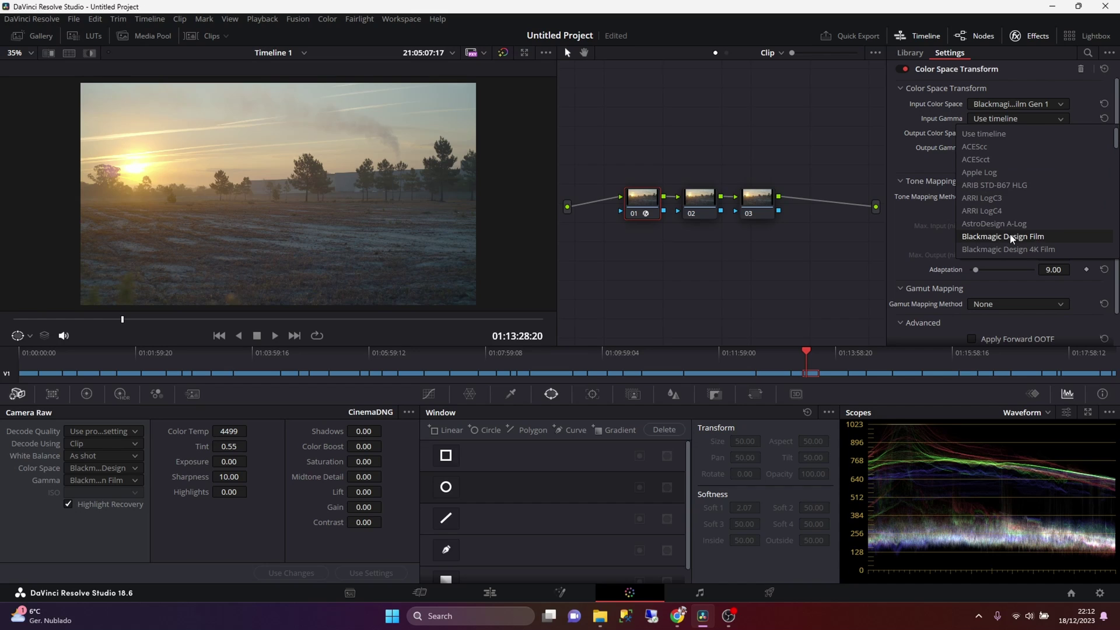
left_click(1026, 239)
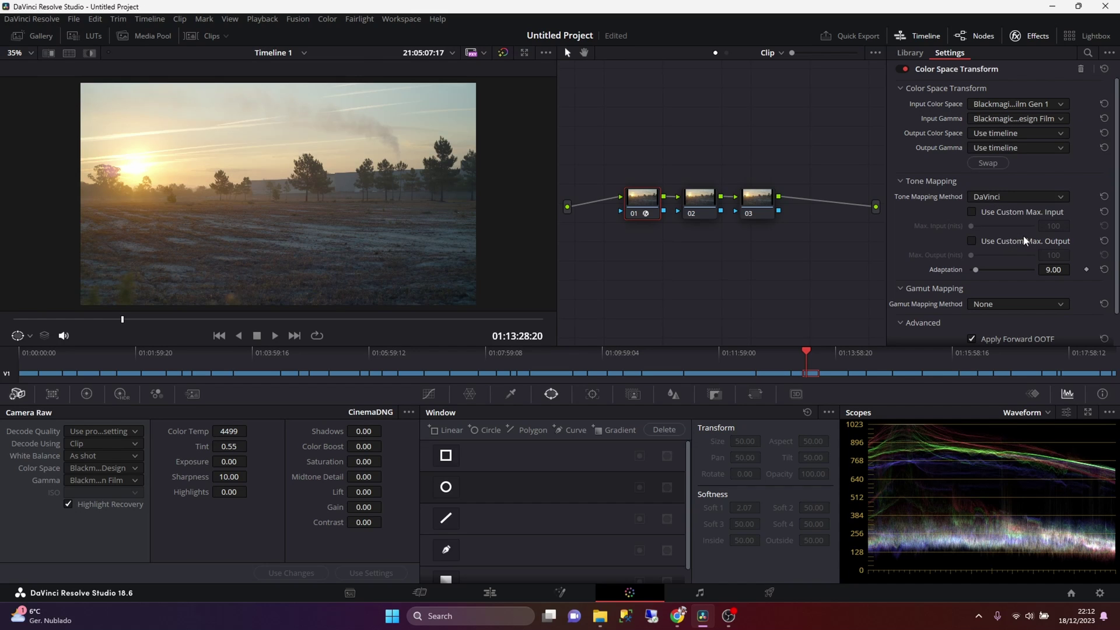
Step: Toggle node 01 off and on four times to compare the look, then nudge it up-left
left_click(647, 213)
left_click(637, 216)
left_click(636, 217)
left_click(637, 217)
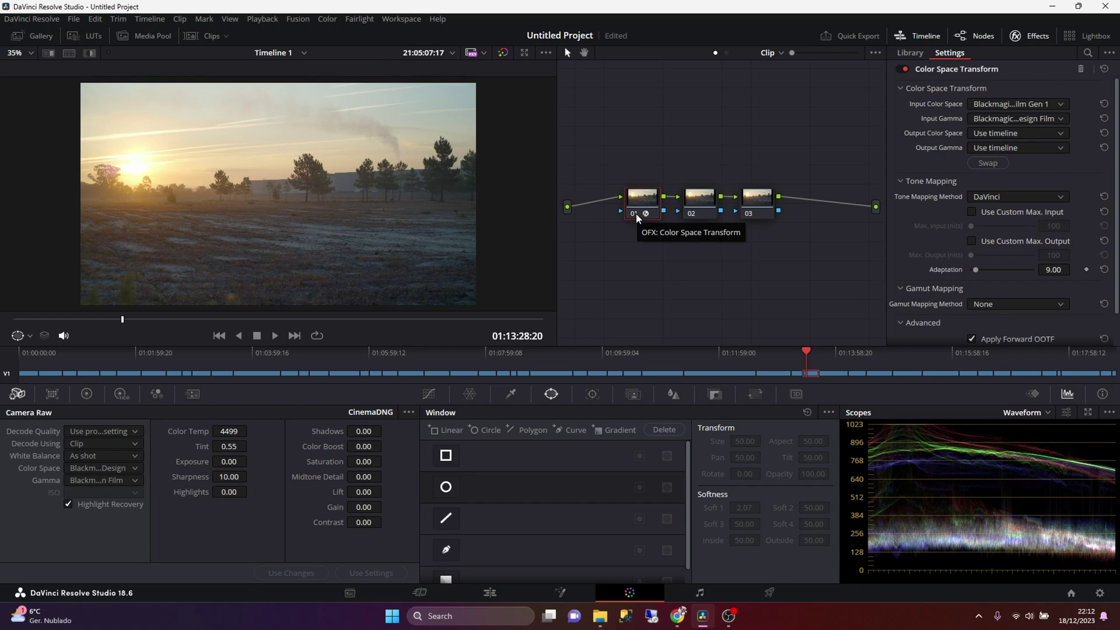
left_click(637, 217)
left_click(636, 217)
left_click(637, 217)
left_click(637, 217)
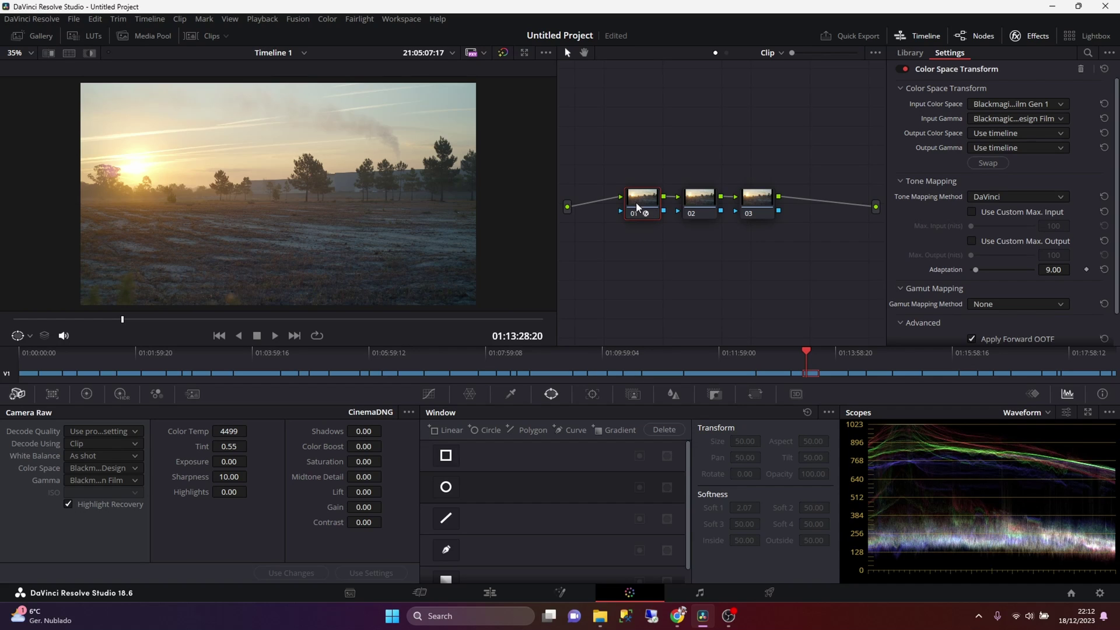
left_click_drag(637, 206, 624, 205)
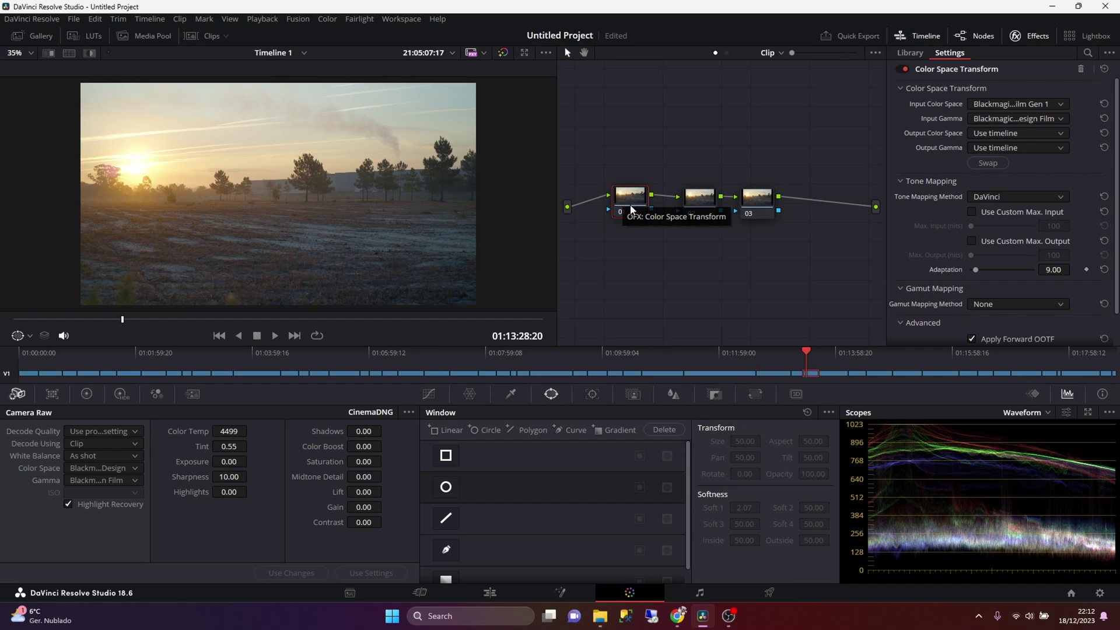
left_click_drag(622, 202, 629, 193)
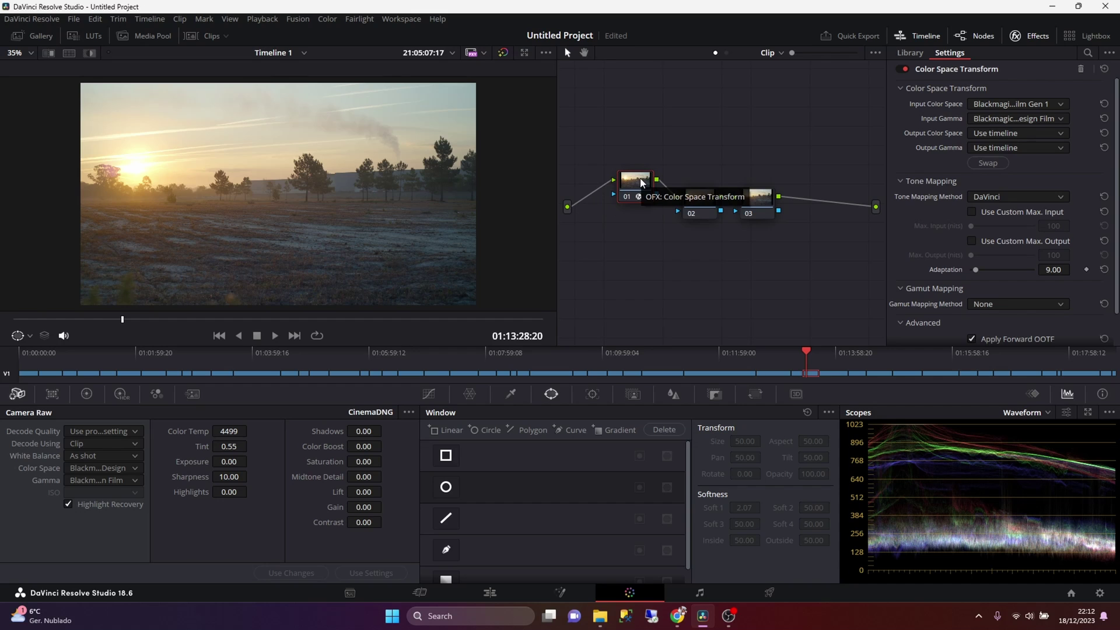
Step: Apply a Color Space Transform to node 02 with output gamma Cineon Film Log
left_click(701, 208)
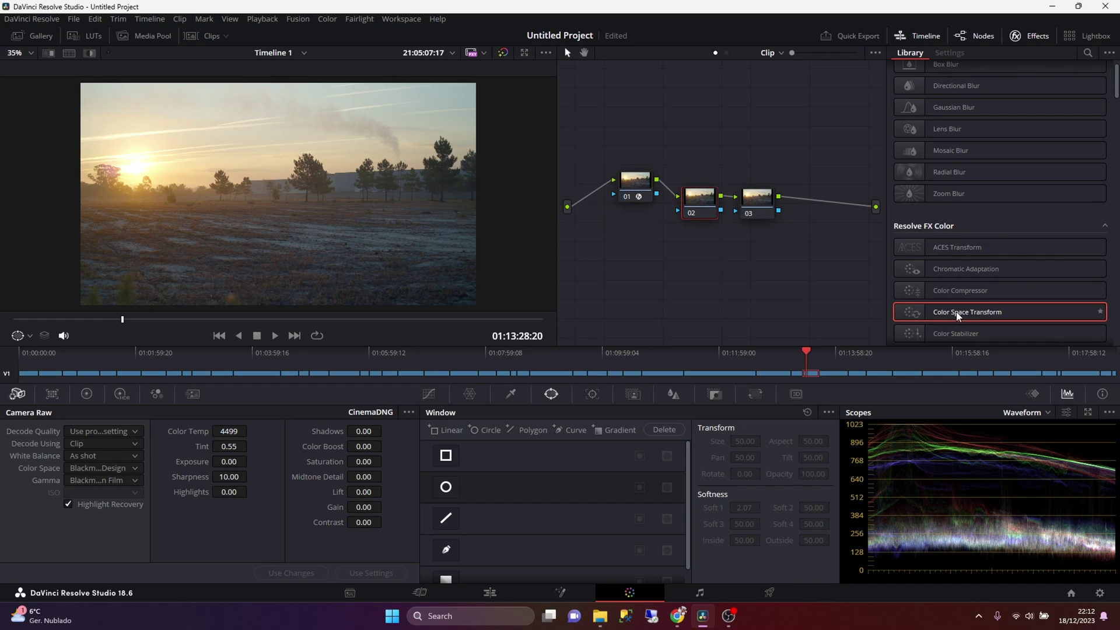
left_click_drag(991, 315, 702, 217)
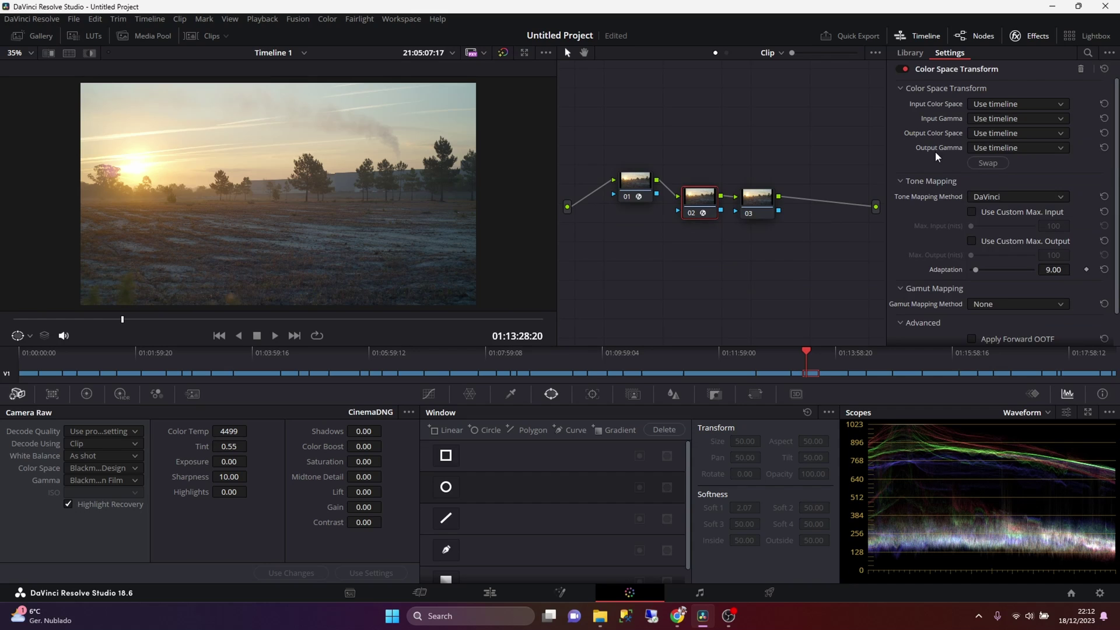
left_click(998, 148)
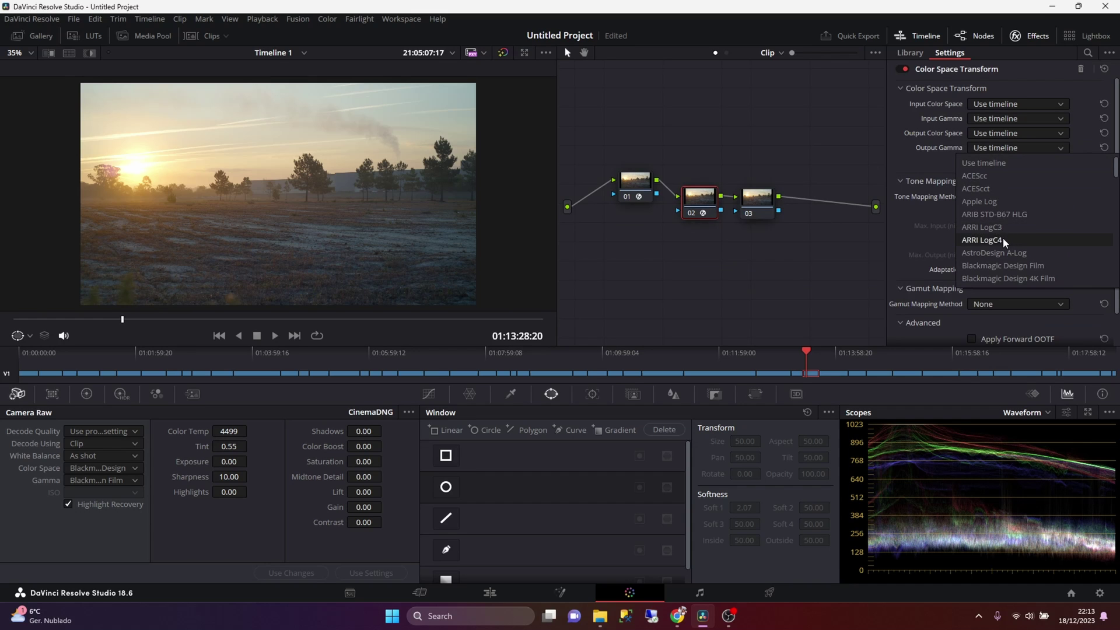
scroll(1004, 245, "down", 5)
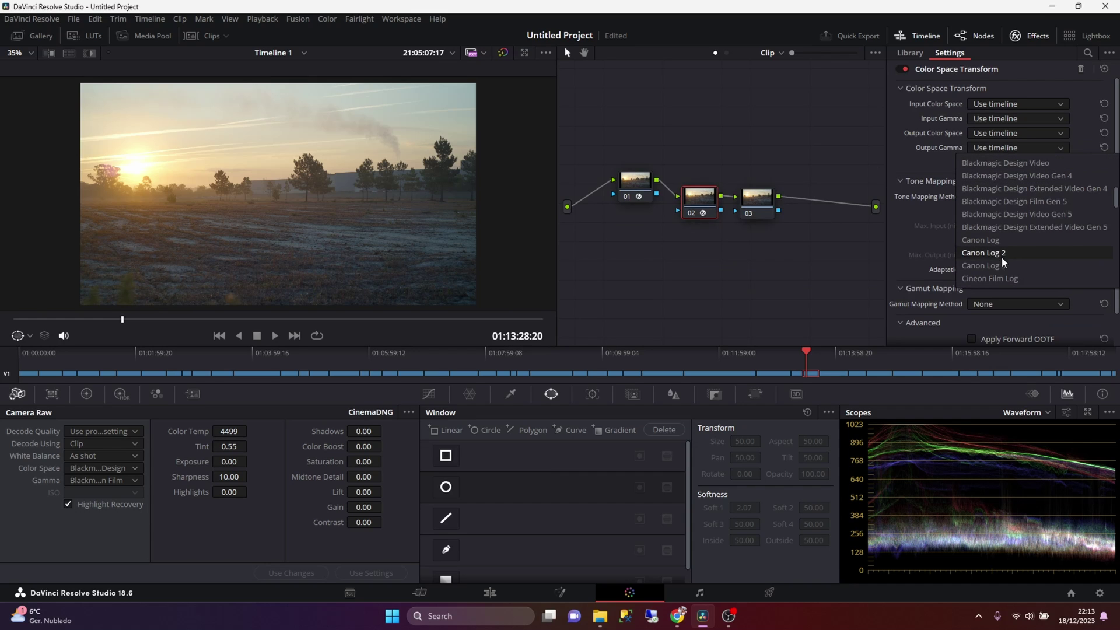
left_click(1028, 281)
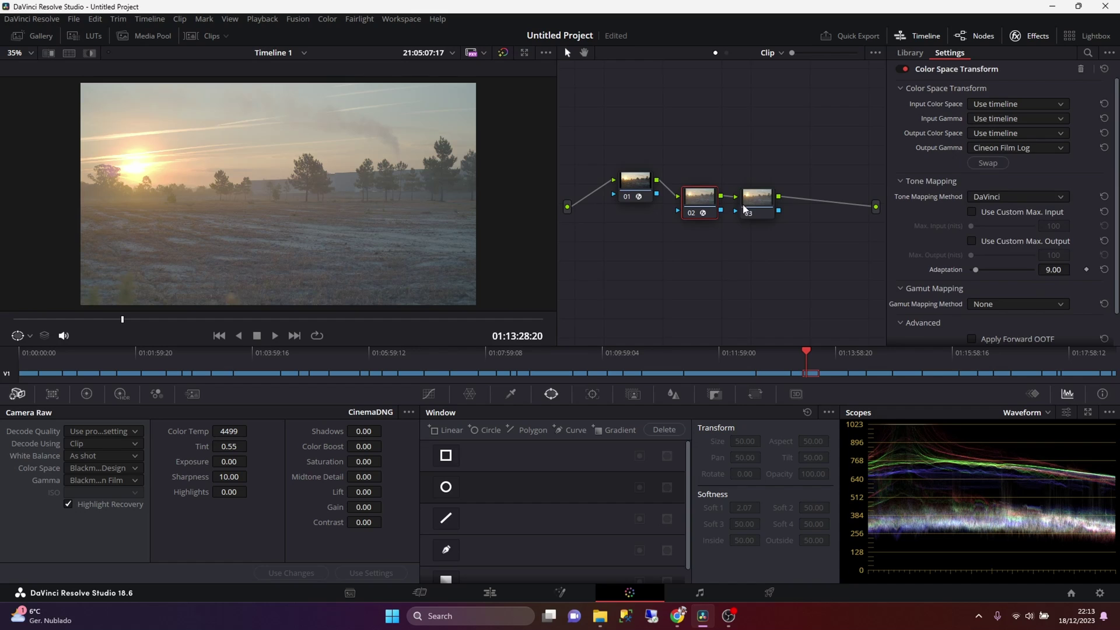
Step: Move node 03 lower in the node graph and select it
left_click_drag(744, 208, 749, 233)
left_click_drag(641, 185, 644, 173)
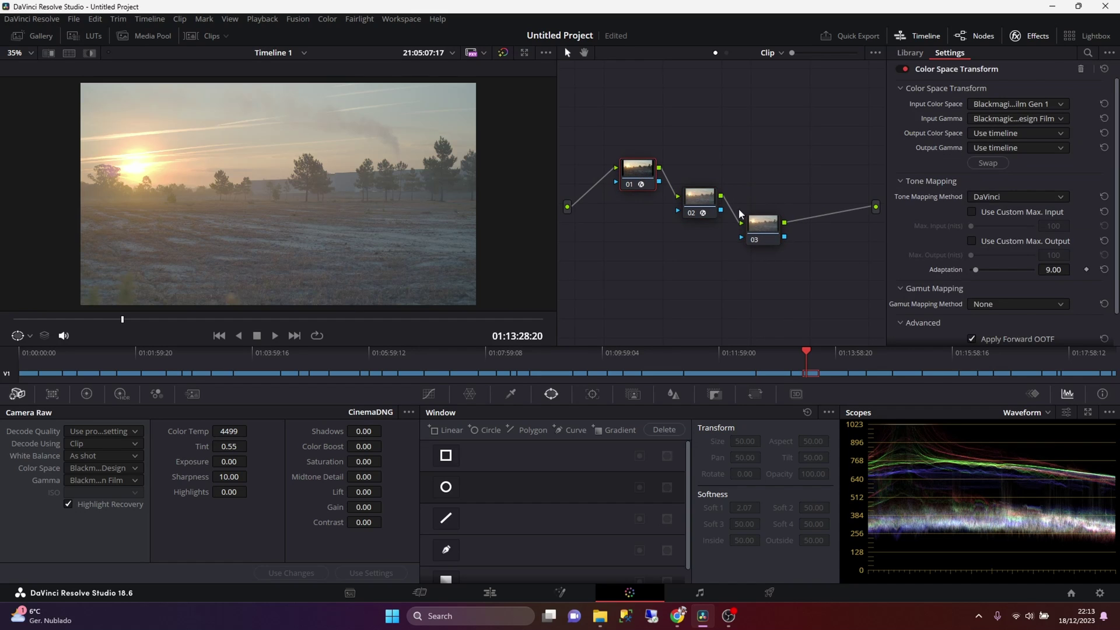
left_click(775, 232)
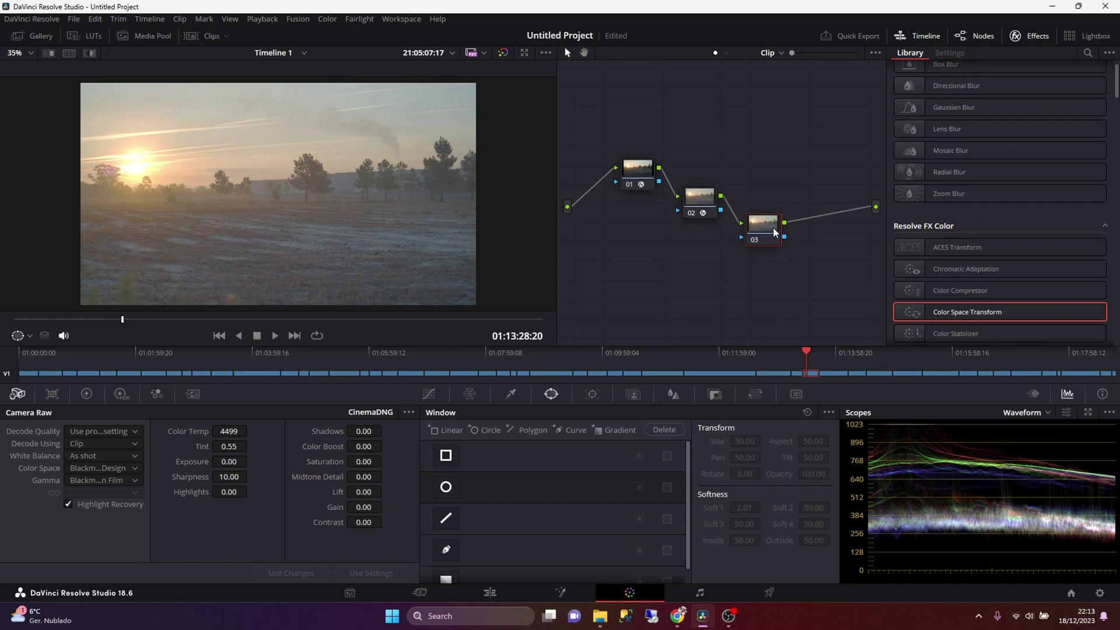
Step: Drop the Film Looks LUT Rec709 Kodak 2383 D55 onto node 03 and close the LUTs panel
left_click(93, 39)
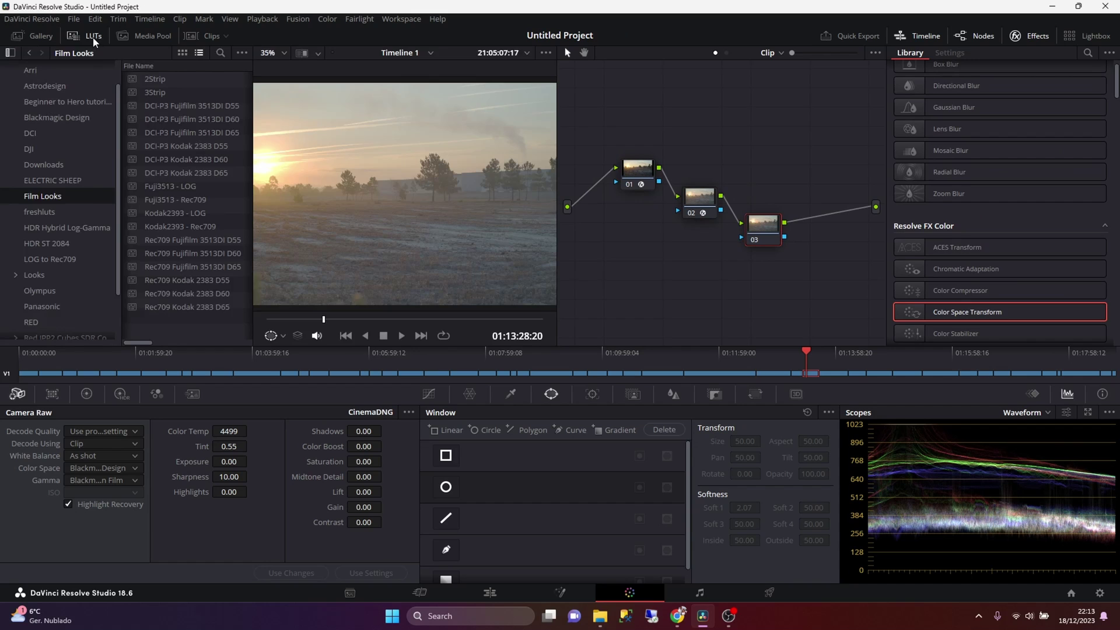
scroll(50, 197, "up", 1)
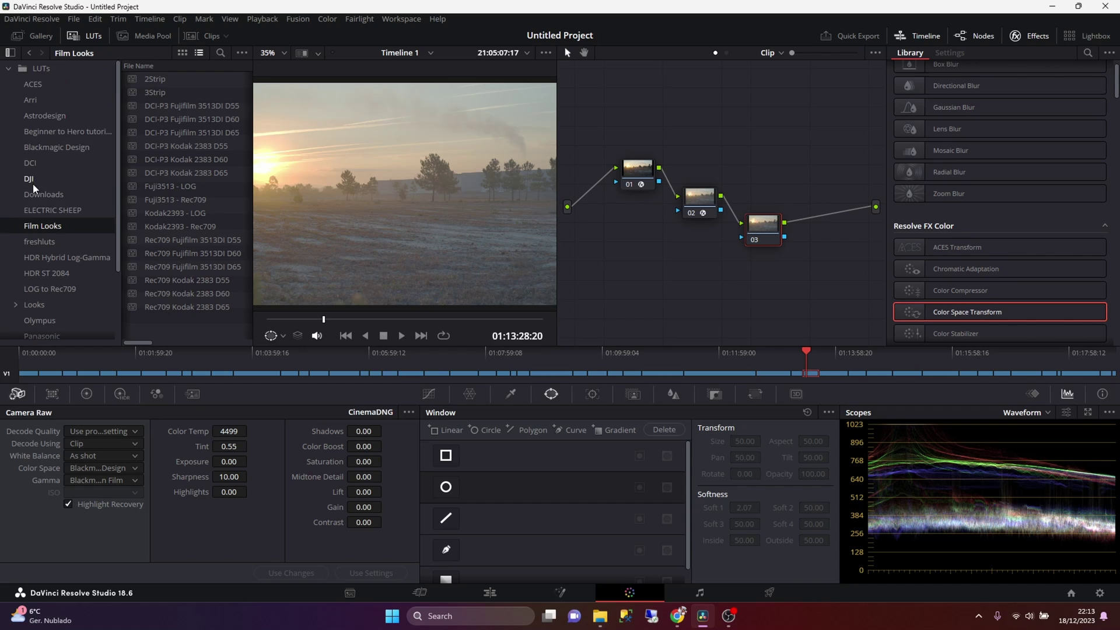
left_click(49, 214)
left_click(51, 223)
left_click_drag(252, 266, 269, 266)
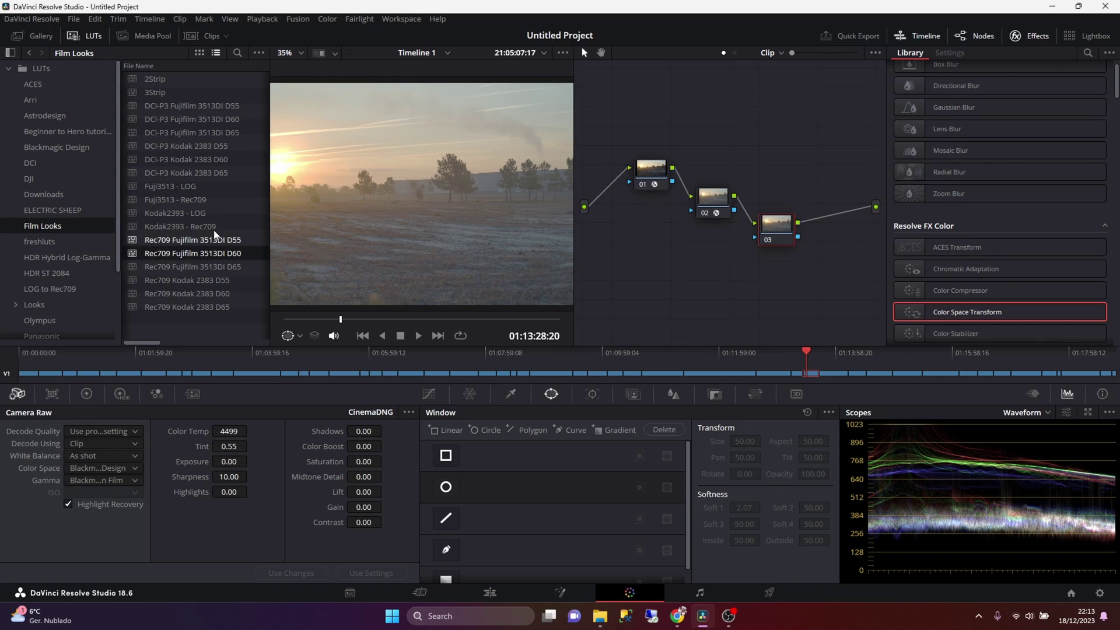
left_click_drag(181, 280, 758, 233)
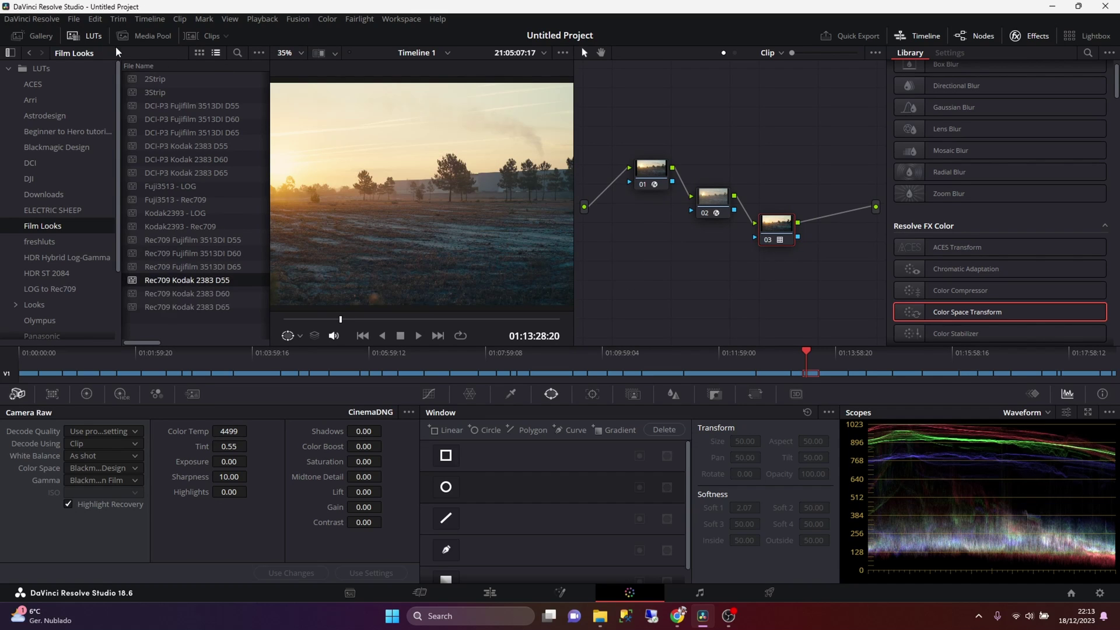
left_click(85, 37)
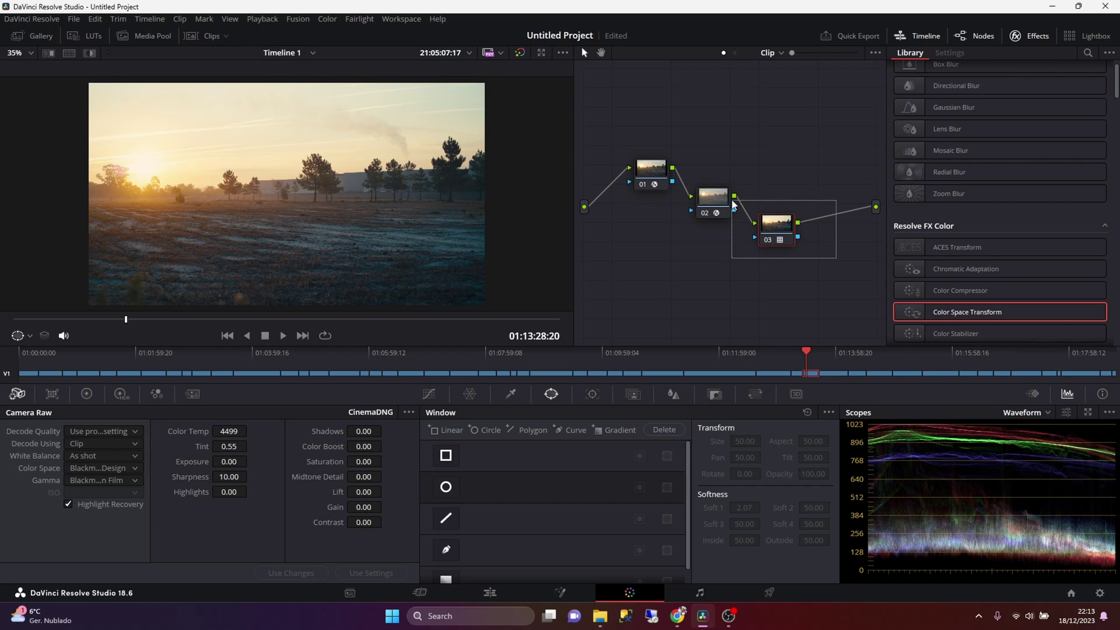
Step: Compare before and after, then set Camera Raw Highlights to -28
key("shift+d")
key("shift+d")
left_click_drag(228, 492, 171, 491)
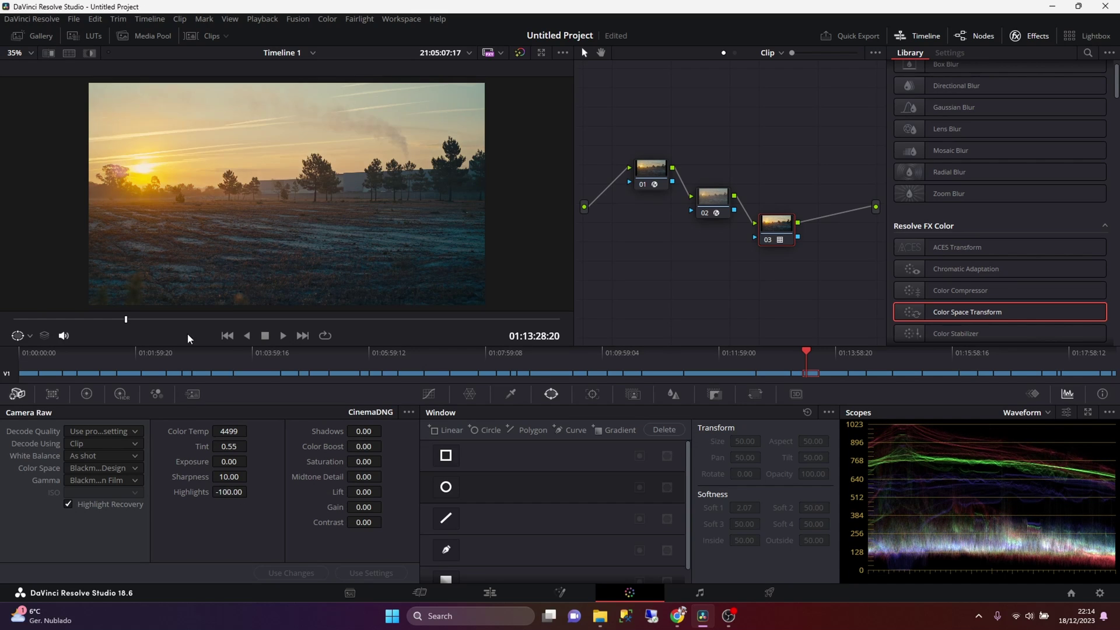
scroll(290, 207, "up", 4)
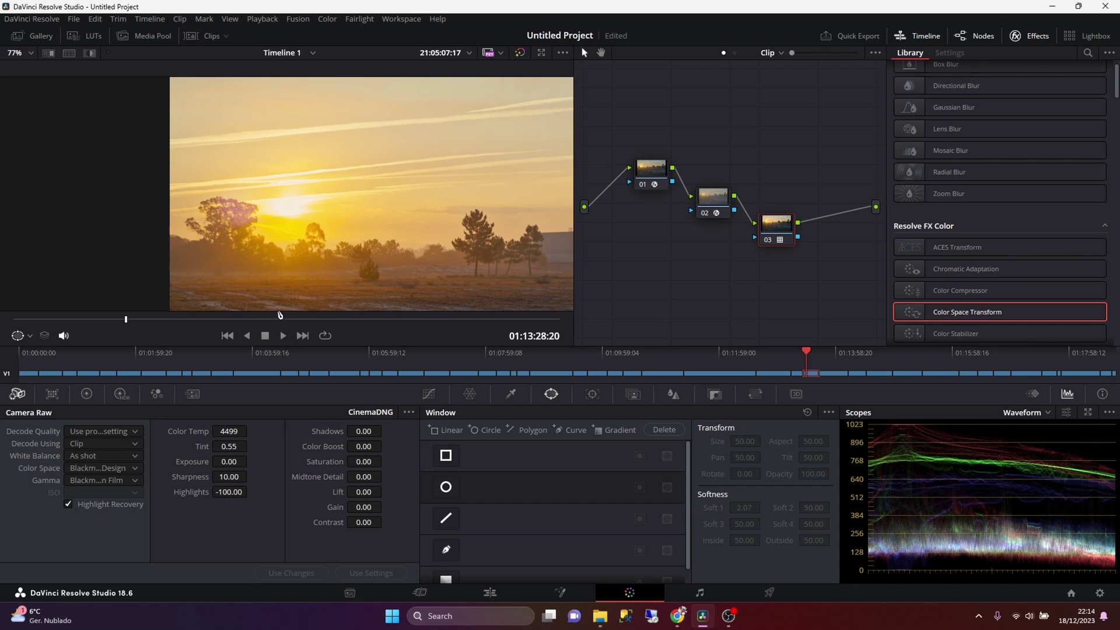
left_click_drag(236, 492, 206, 493)
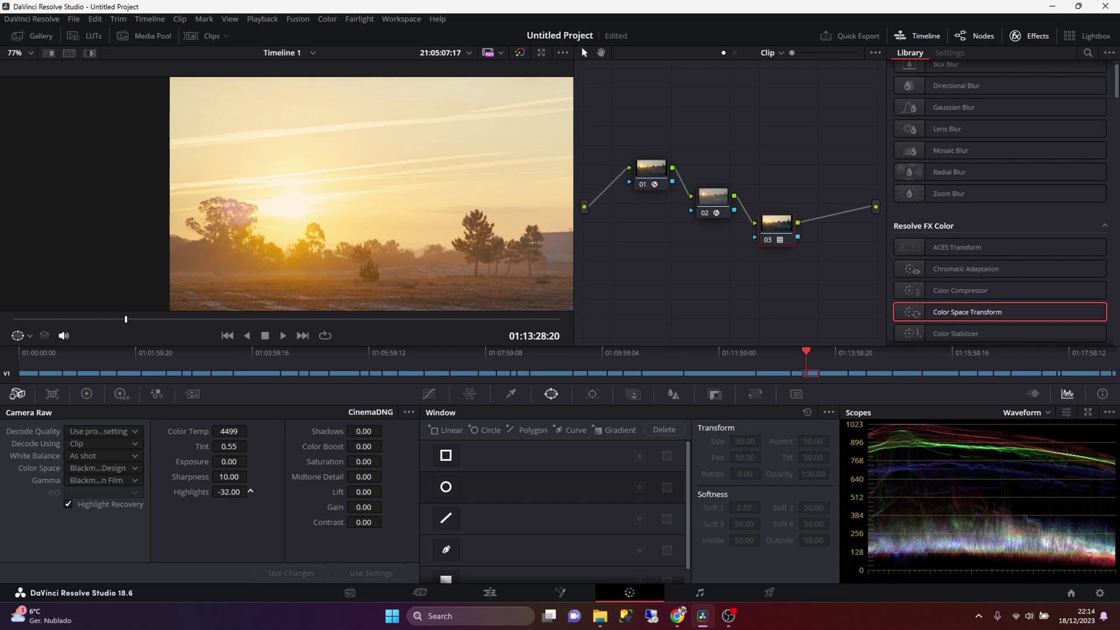
scroll(294, 243, "down", 2)
scroll(294, 242, "down", 3)
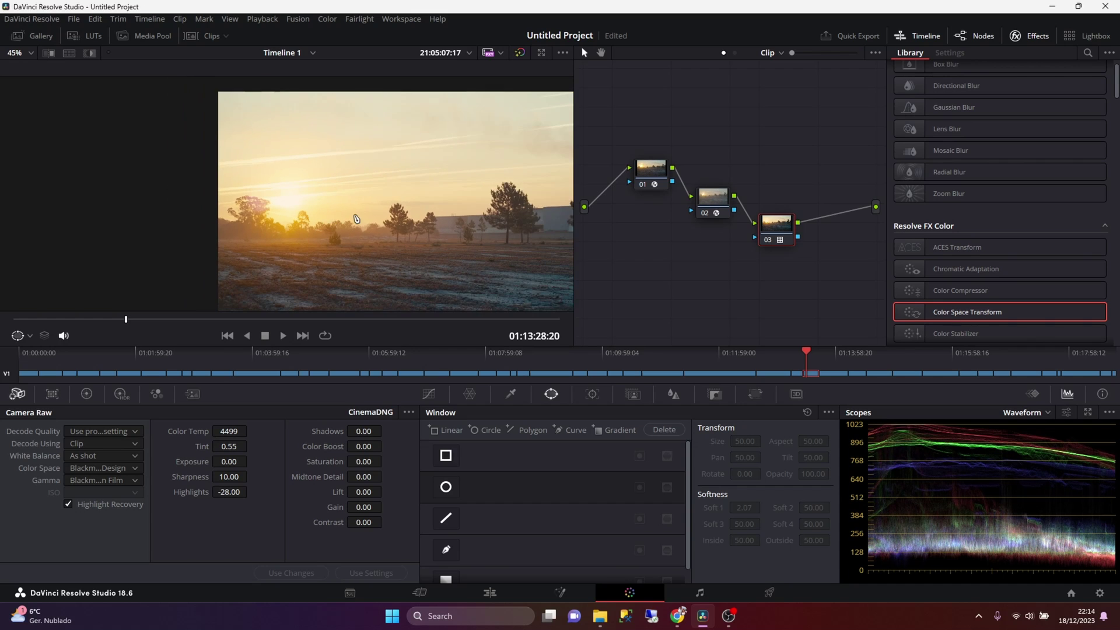
scroll(308, 196, "down", 1)
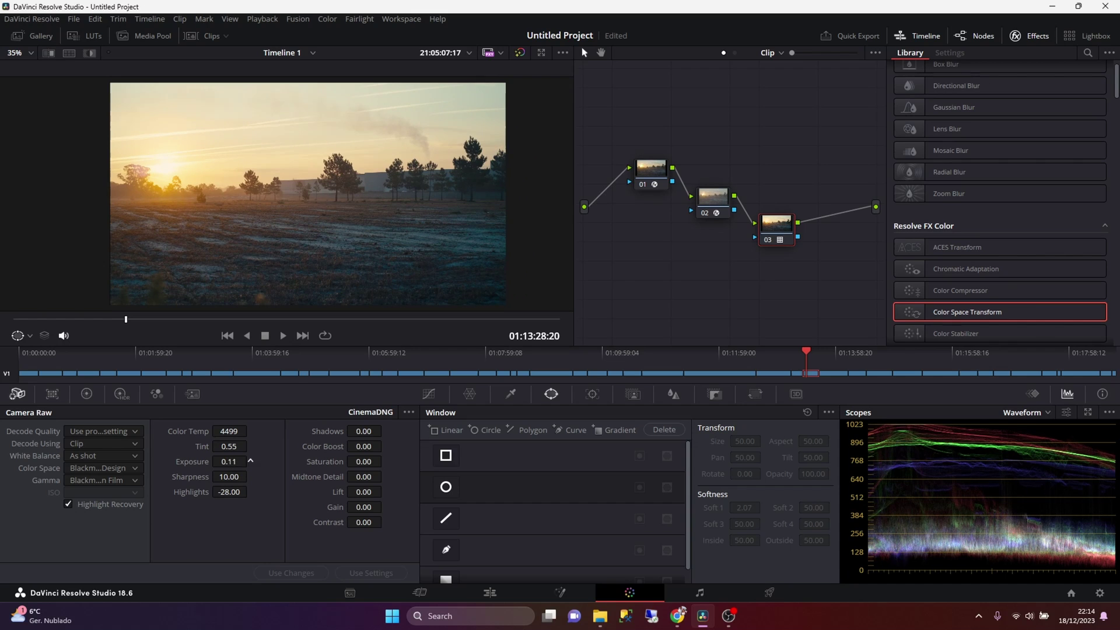
Step: Lower Camera Raw Exposure to -0.24, then adjust the node selection and viewer position
left_click_drag(250, 460, 240, 462)
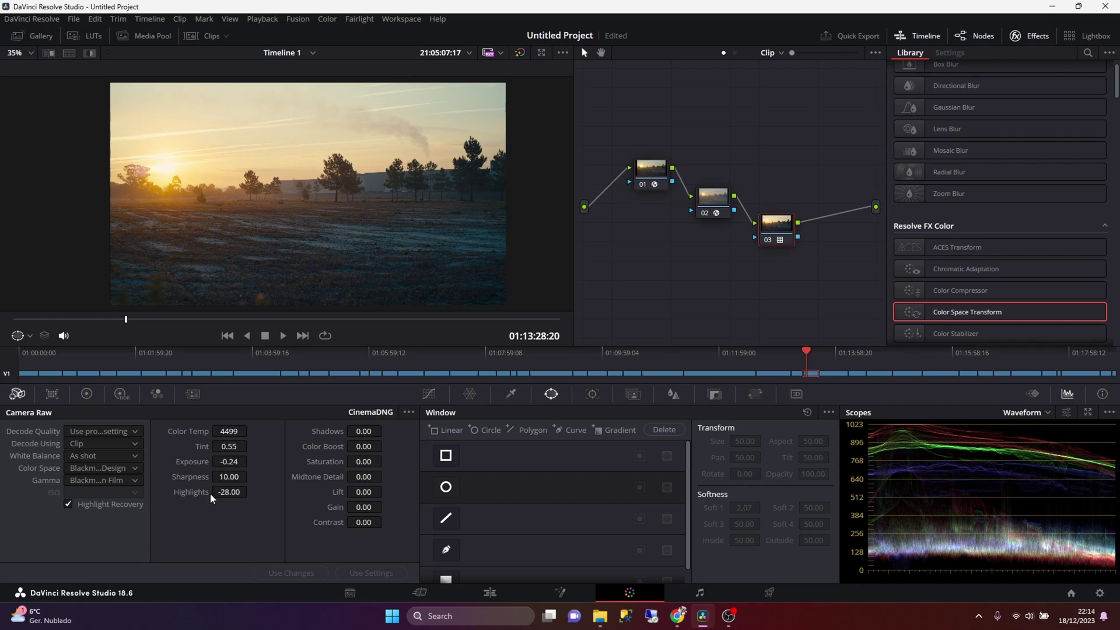
scroll(364, 267, "down", 2)
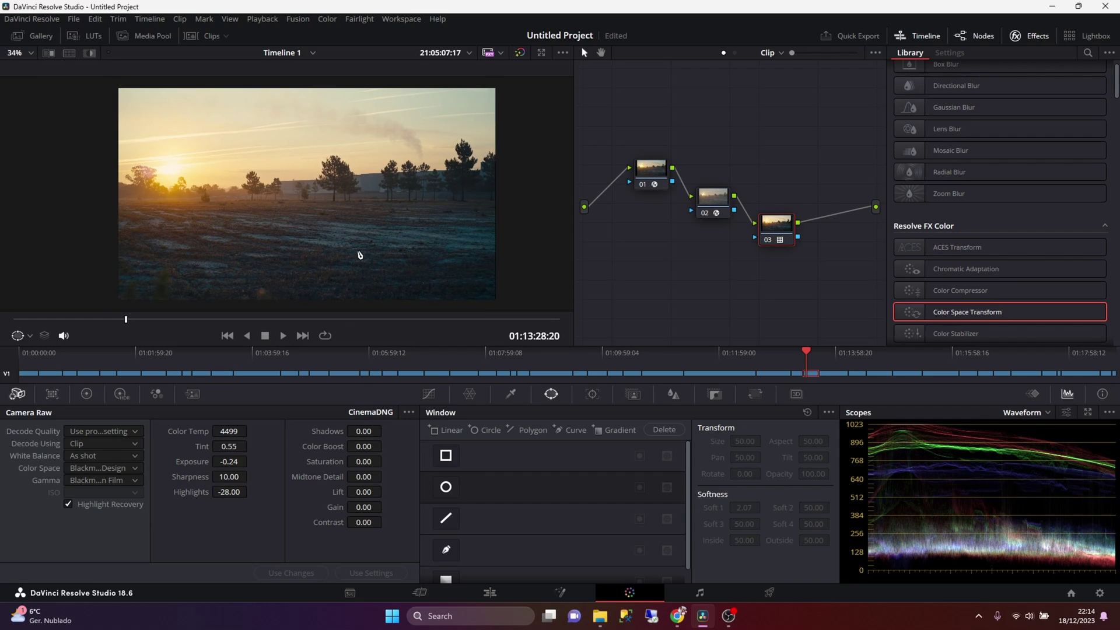
left_click_drag(809, 289, 631, 161)
left_click_drag(331, 210, 306, 210)
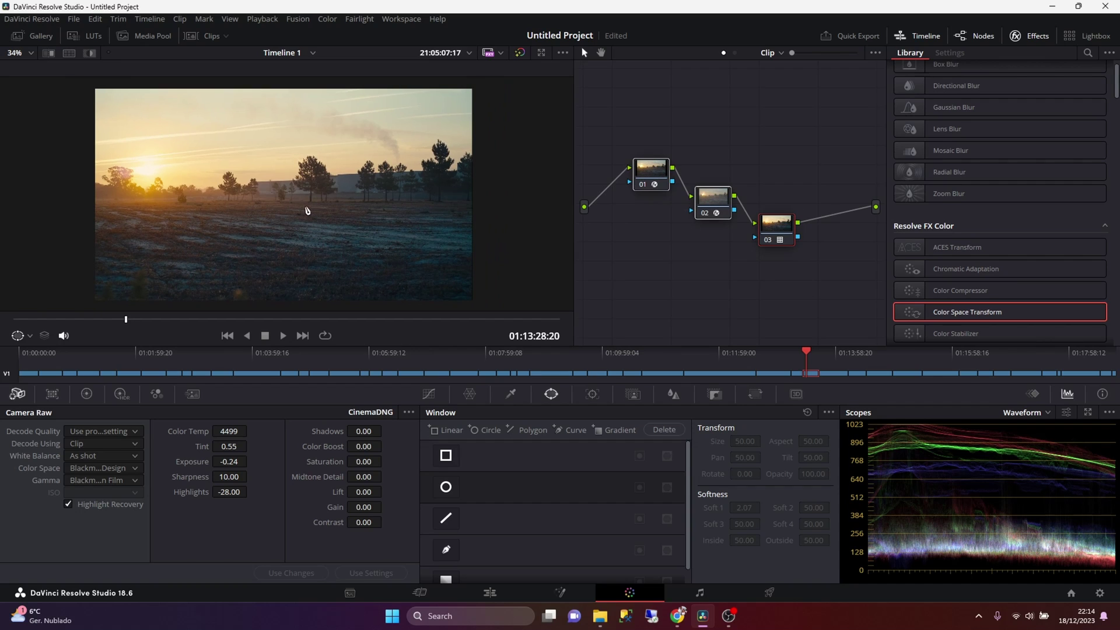
left_click(730, 269)
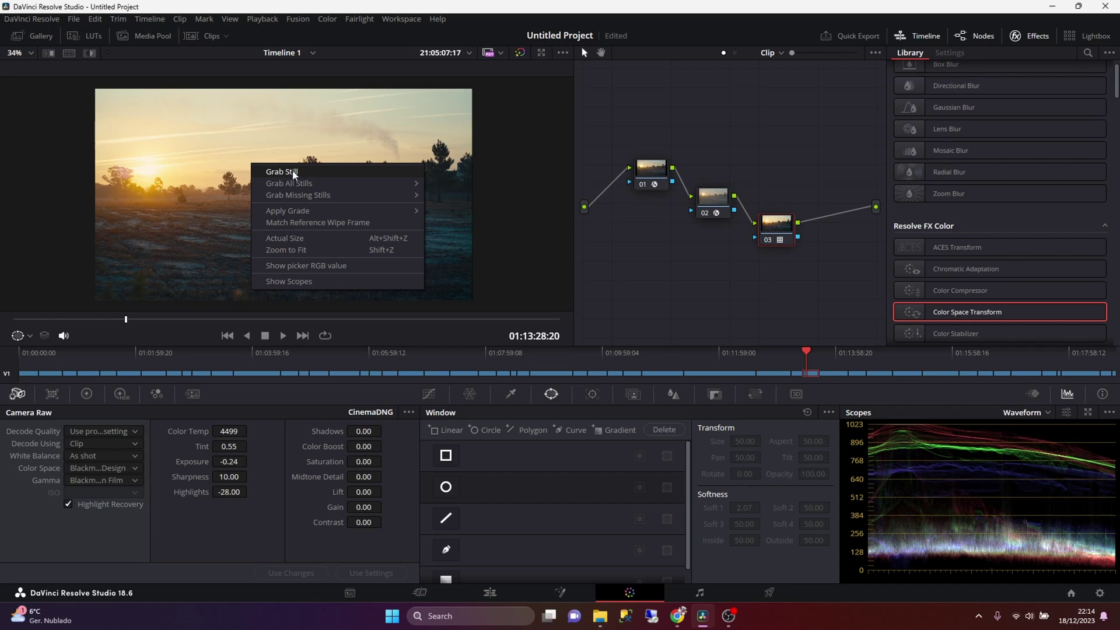
Step: Grab the current grade as still 1.36.1 and apply it to the selected clips from clip 37
left_click(288, 172)
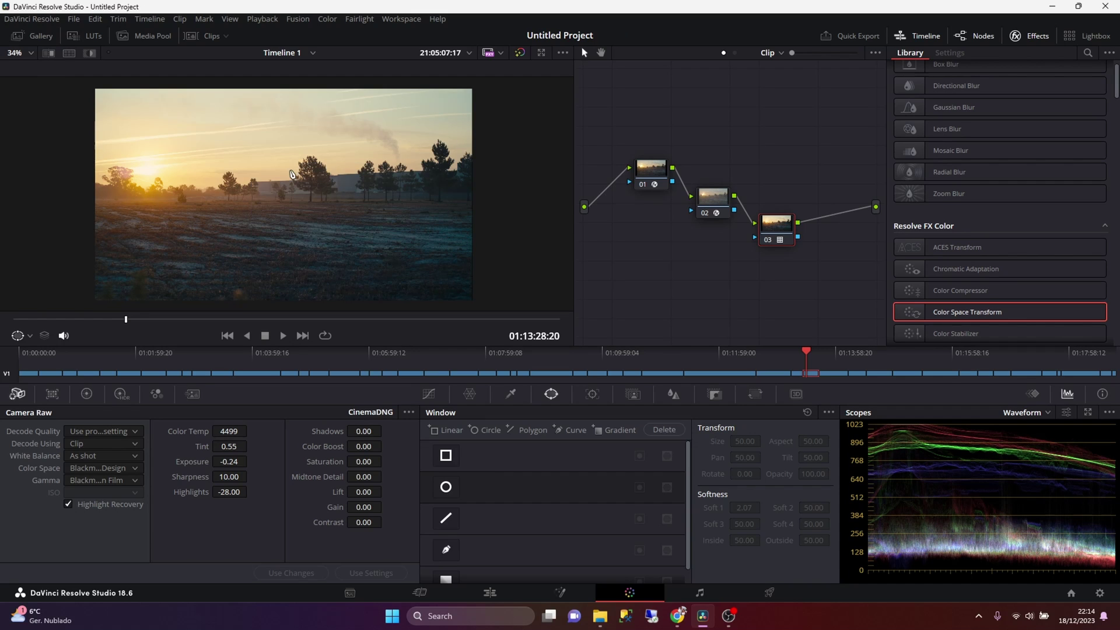
left_click(44, 38)
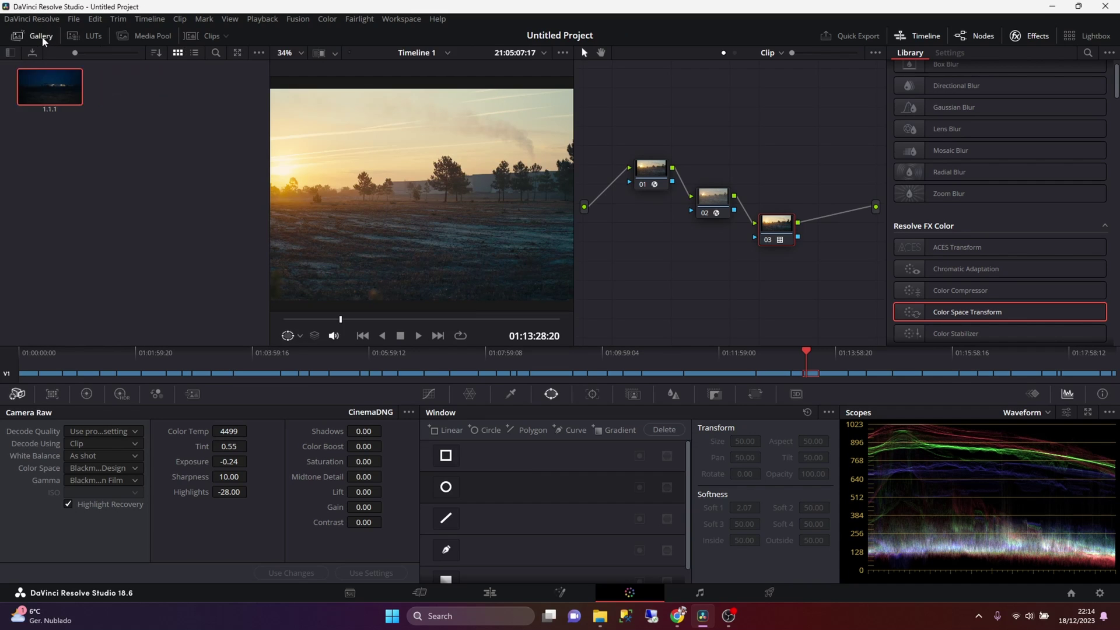
left_click(212, 36)
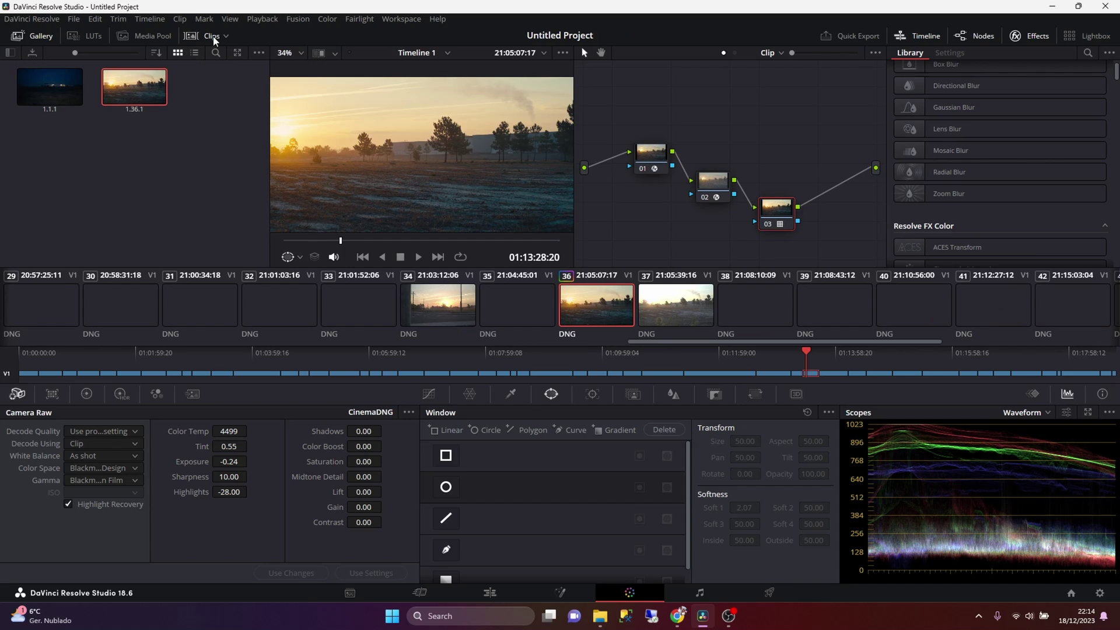
left_click(669, 313)
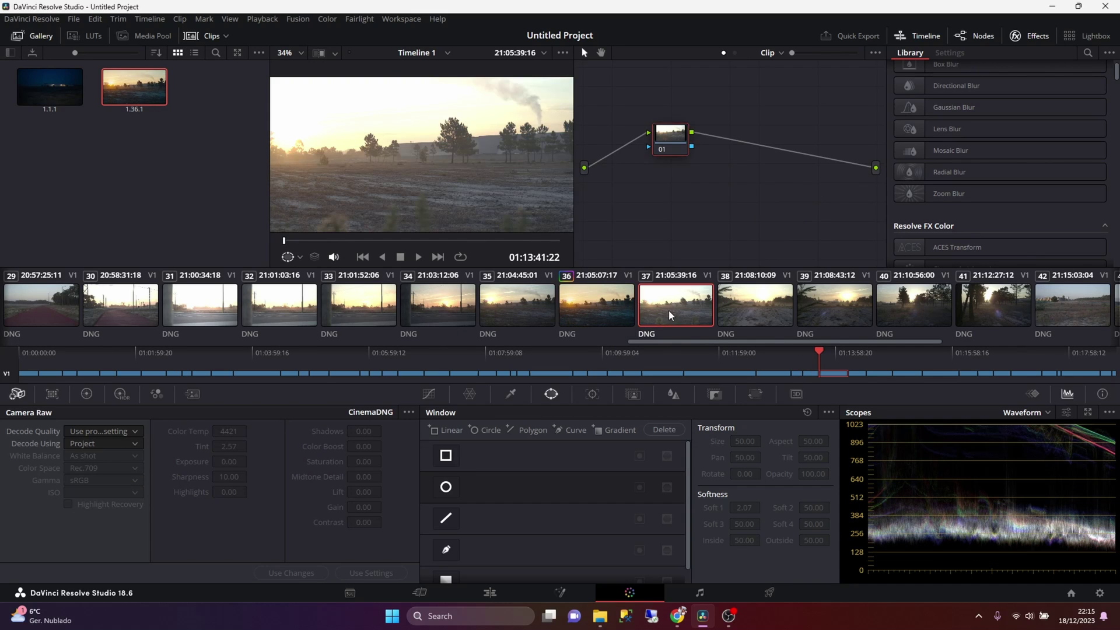
scroll(668, 310, "down", 8)
key("ctrl+a")
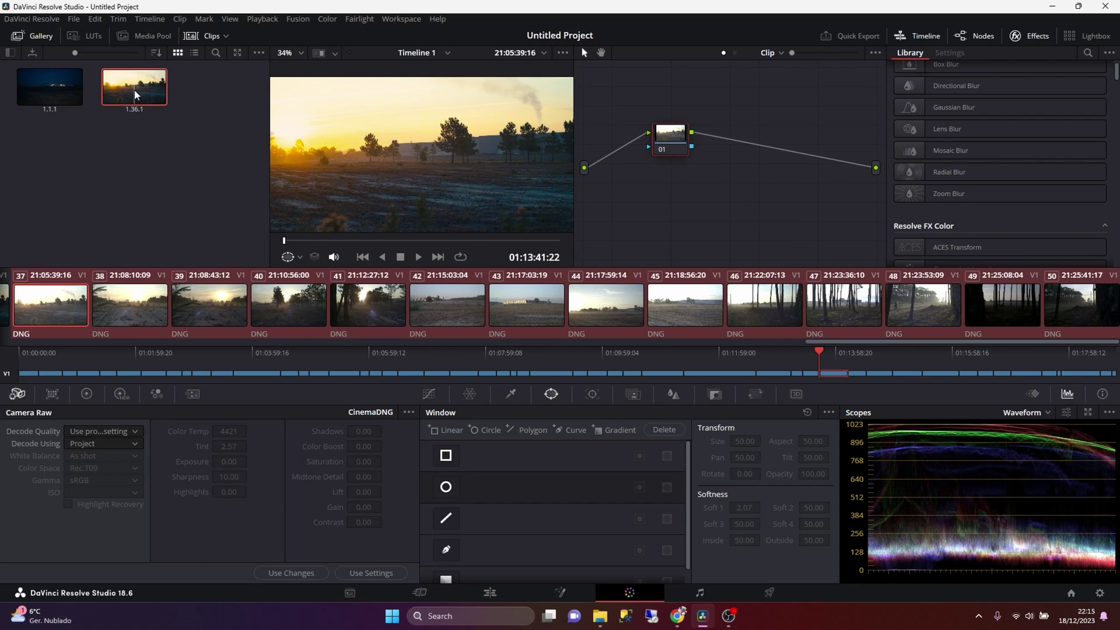
double_click(134, 89)
Step: Reapply still 1.36.1's grade to every timeline clip from clip 35, then hide the clip strip
scroll(265, 320, "up", 5)
scroll(292, 321, "up", 2)
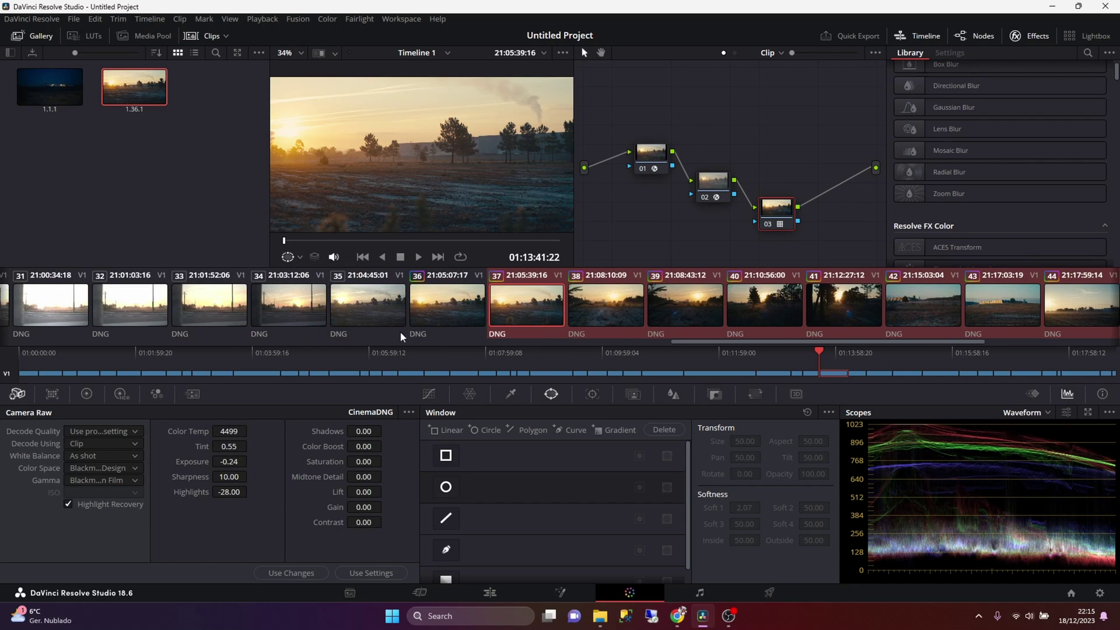
left_click(382, 306)
scroll(304, 316, "up", 15)
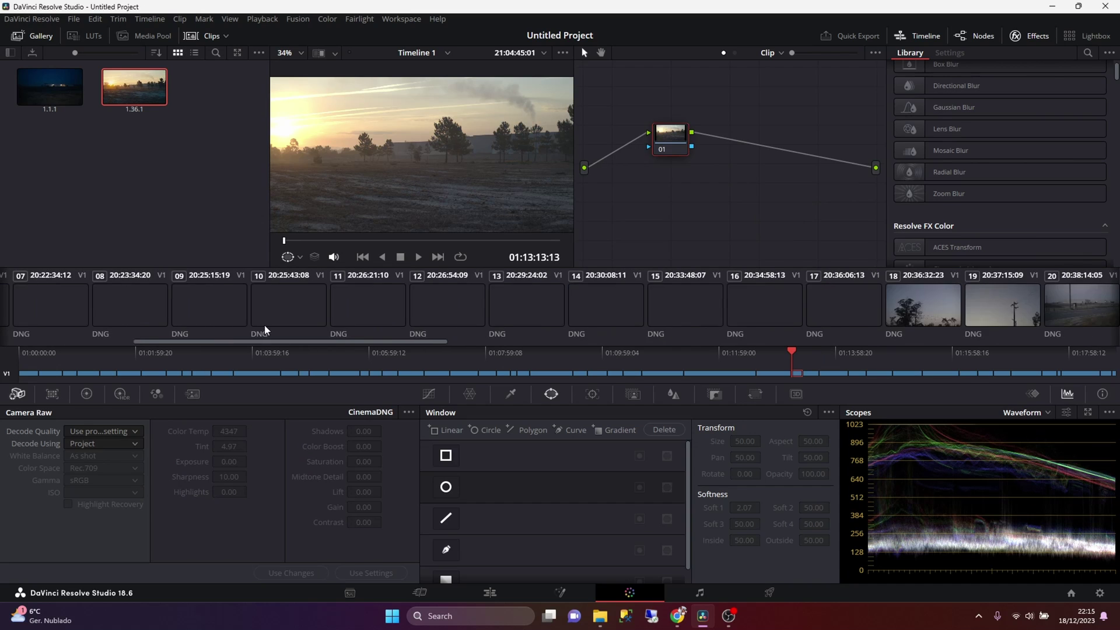
key("ctrl+a")
double_click(138, 89)
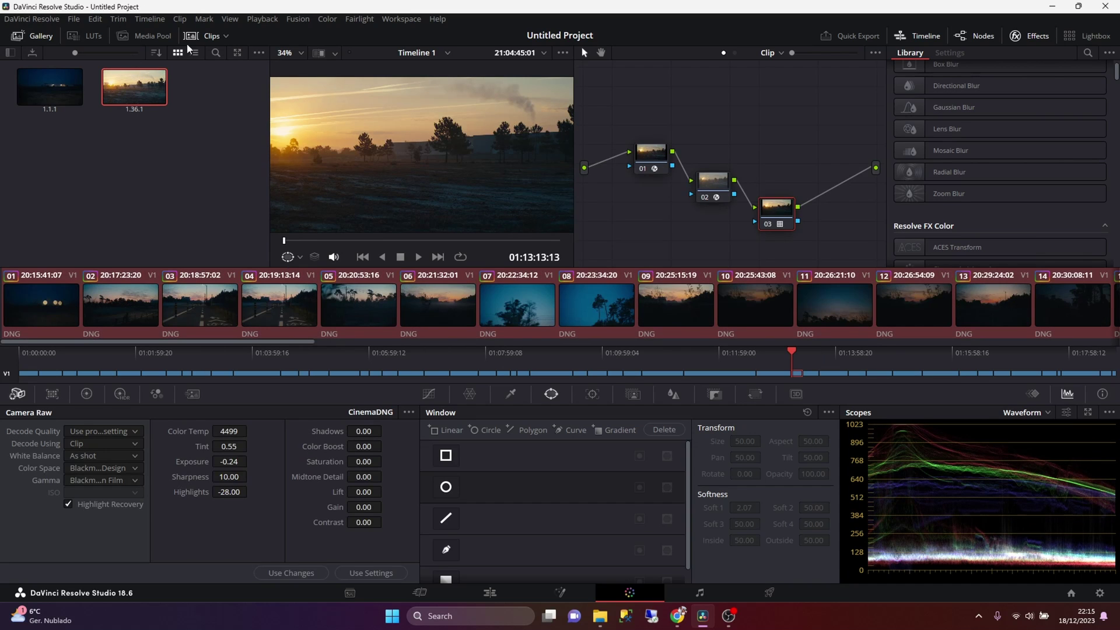
left_click(210, 36)
Step: On the roadside sunrise clip, reset Camera Raw Highlights and Exposure to 0
left_click(34, 37)
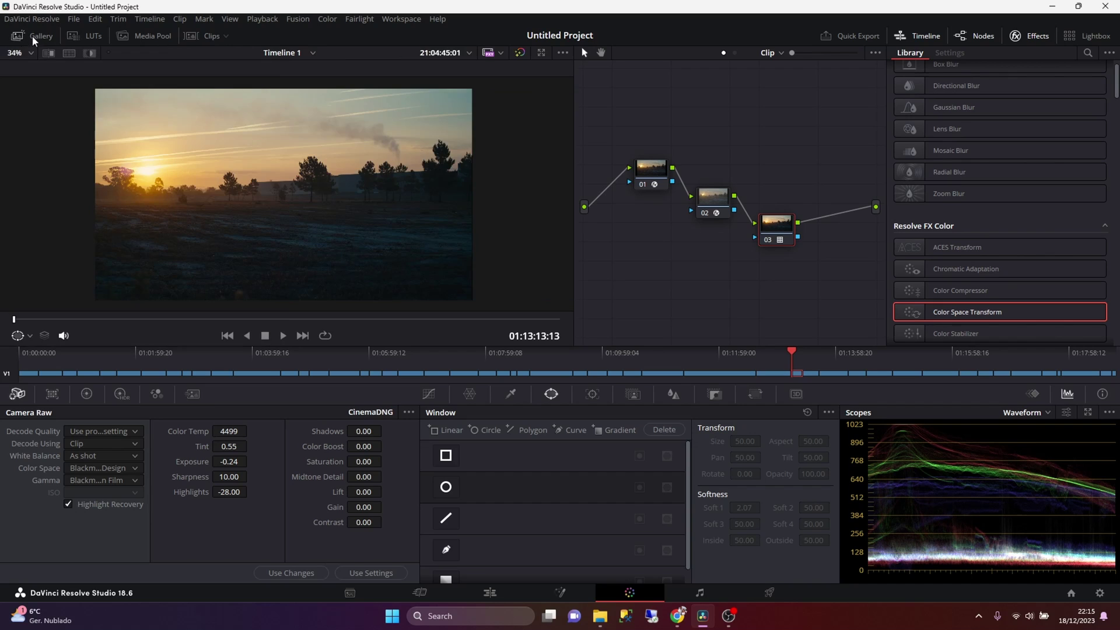
left_click(775, 363)
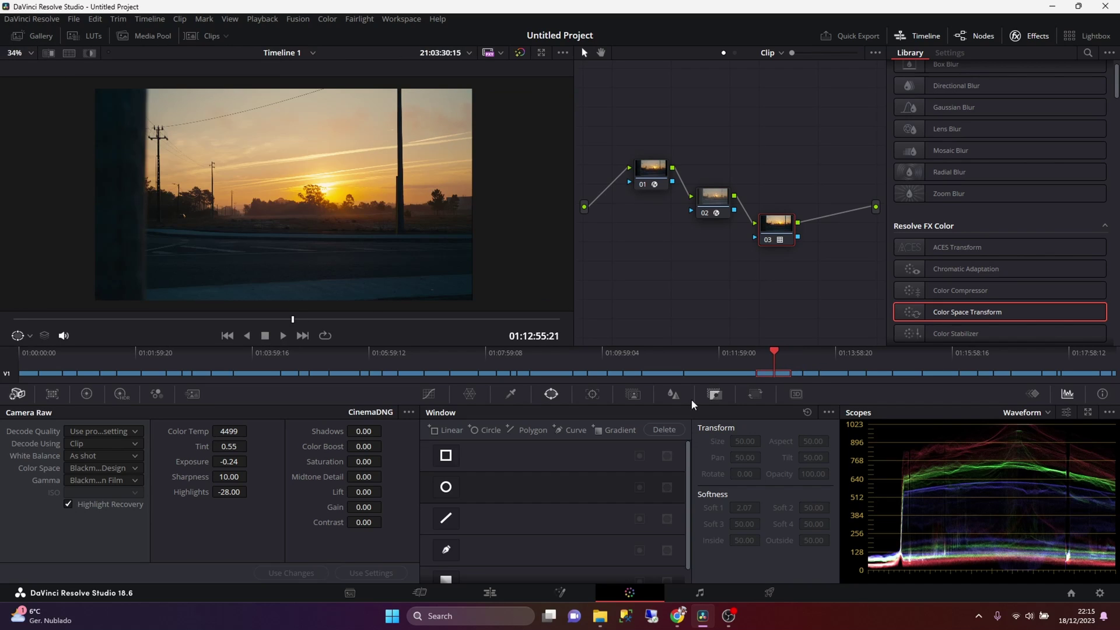
double_click(188, 493)
double_click(192, 462)
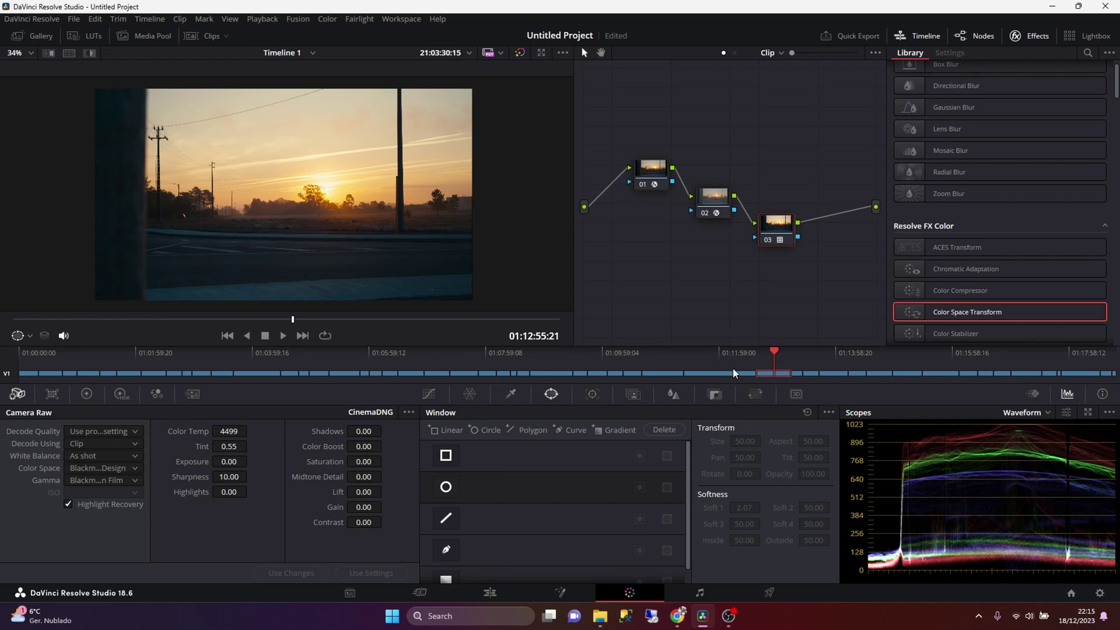
Step: Scrub to earlier and later graded clips, then select all three grading nodes
left_click_drag(768, 364, 661, 366)
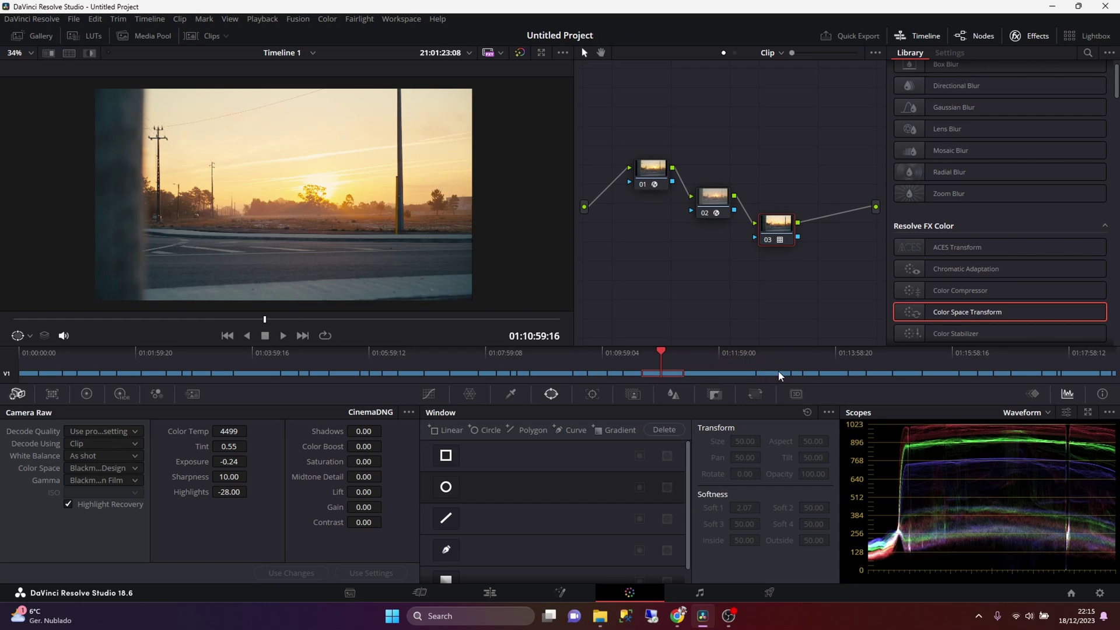
left_click(806, 364)
left_click_drag(807, 360, 880, 362)
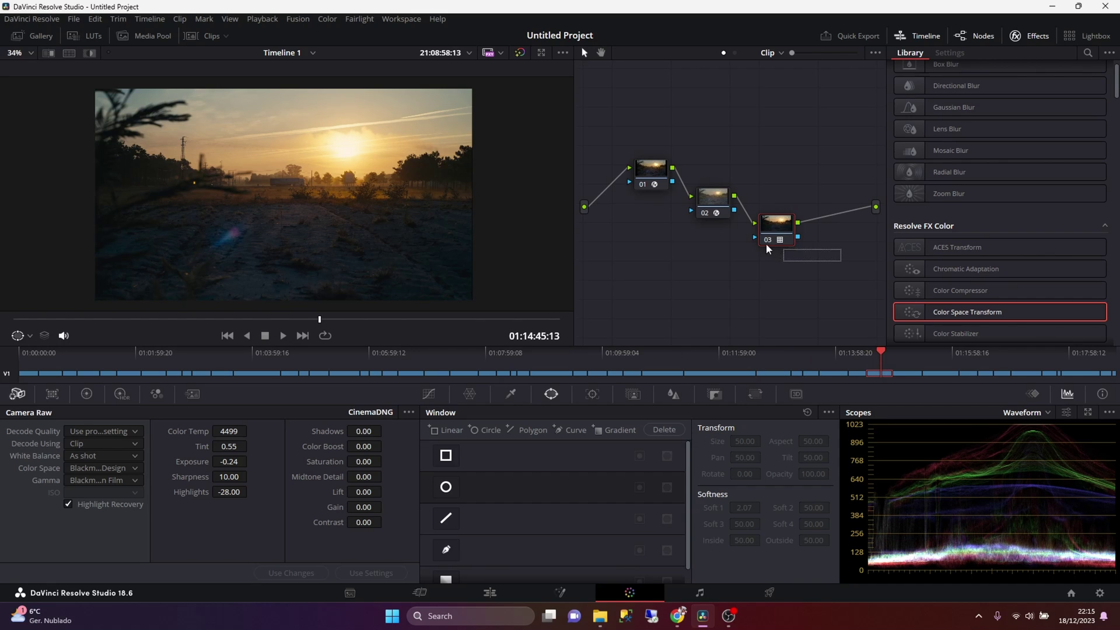
left_click_drag(766, 248, 643, 170)
key("ctrl+d")
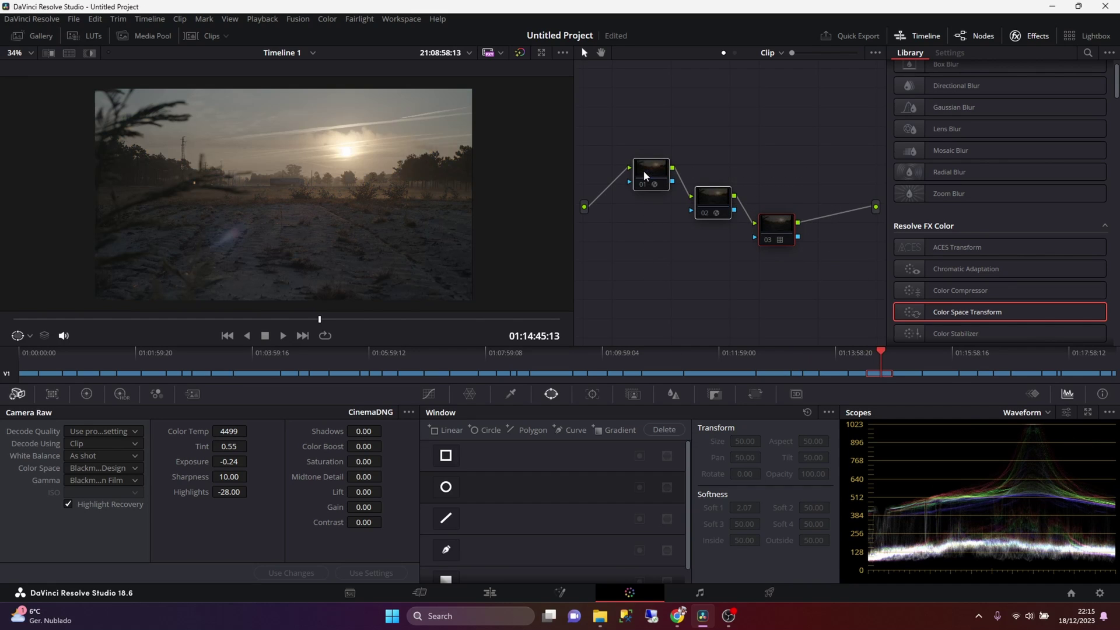
left_click(637, 235)
left_click(651, 169)
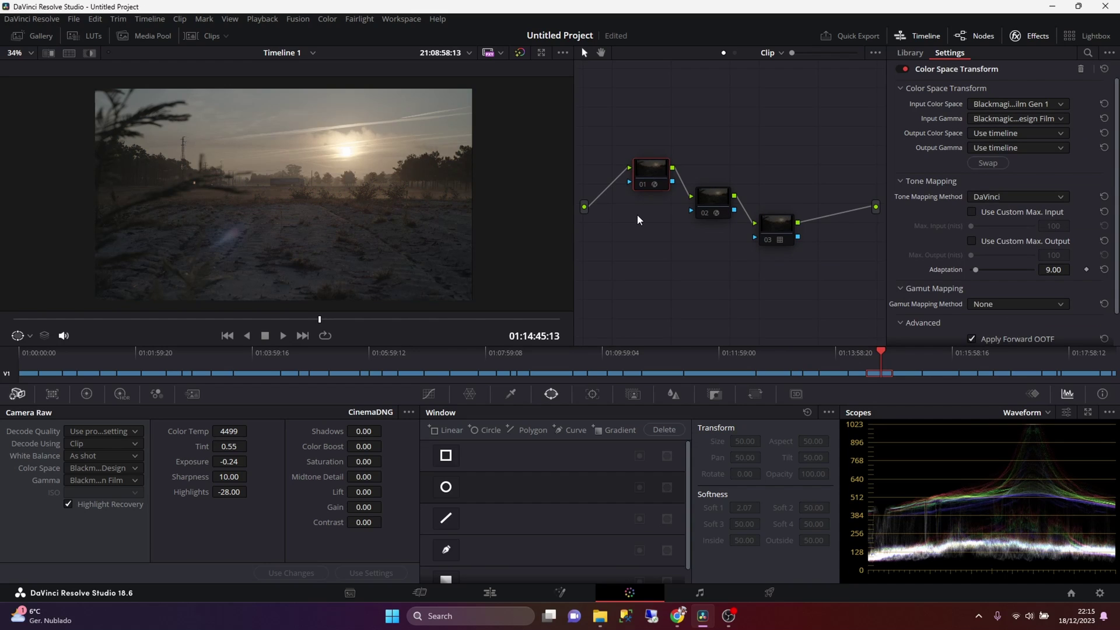
key("ctrl+d")
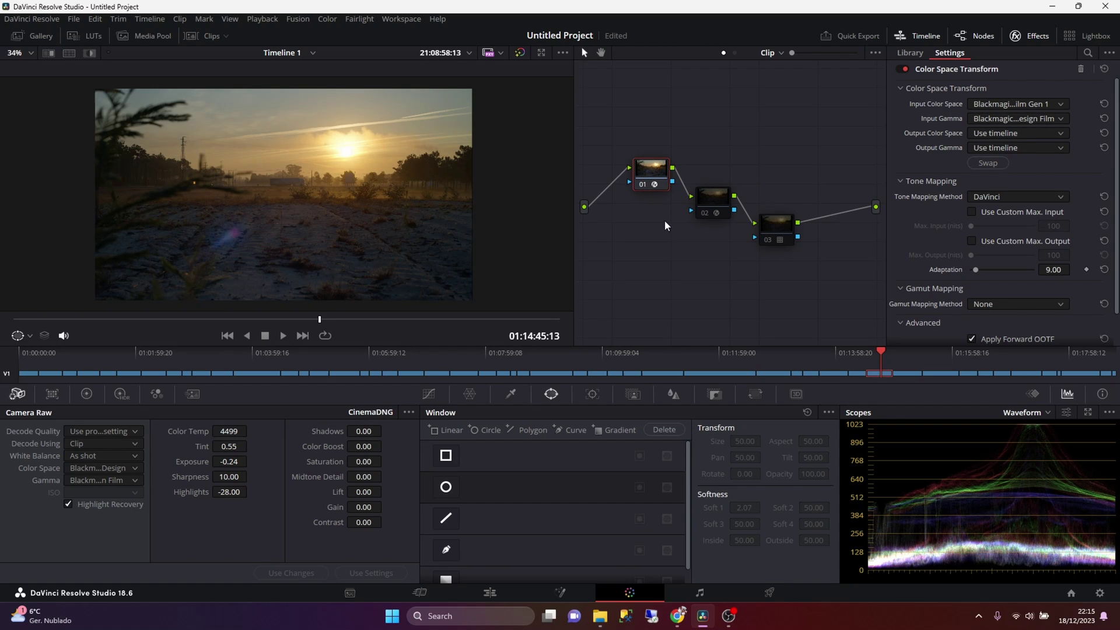
left_click_drag(654, 176, 648, 172)
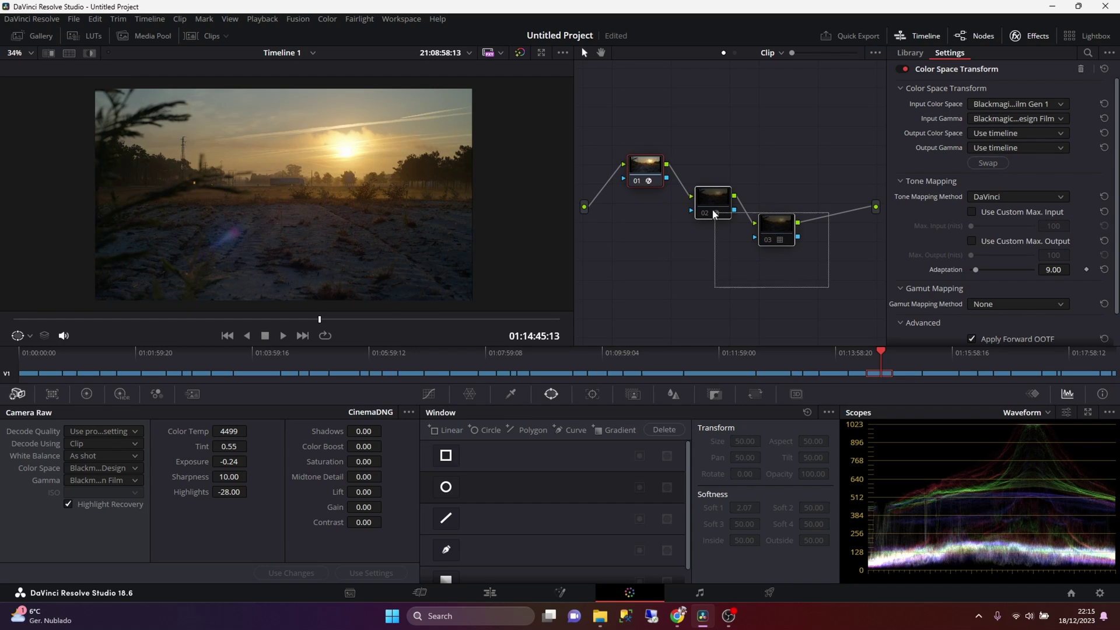
left_click_drag(712, 204, 699, 210)
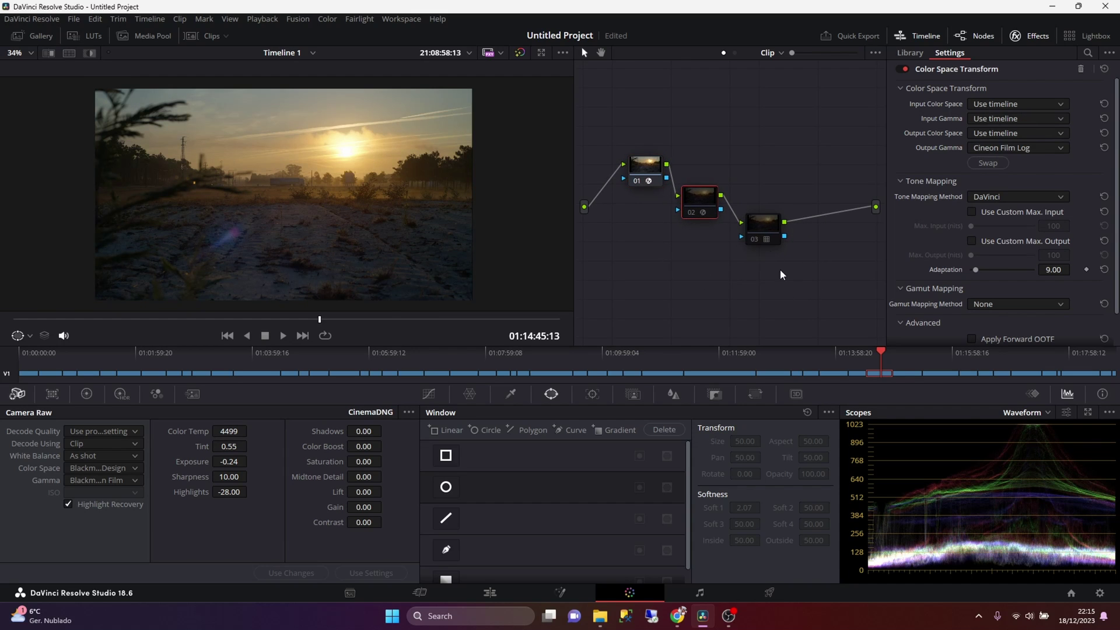
left_click_drag(764, 230, 751, 241)
left_click_drag(794, 286, 691, 205)
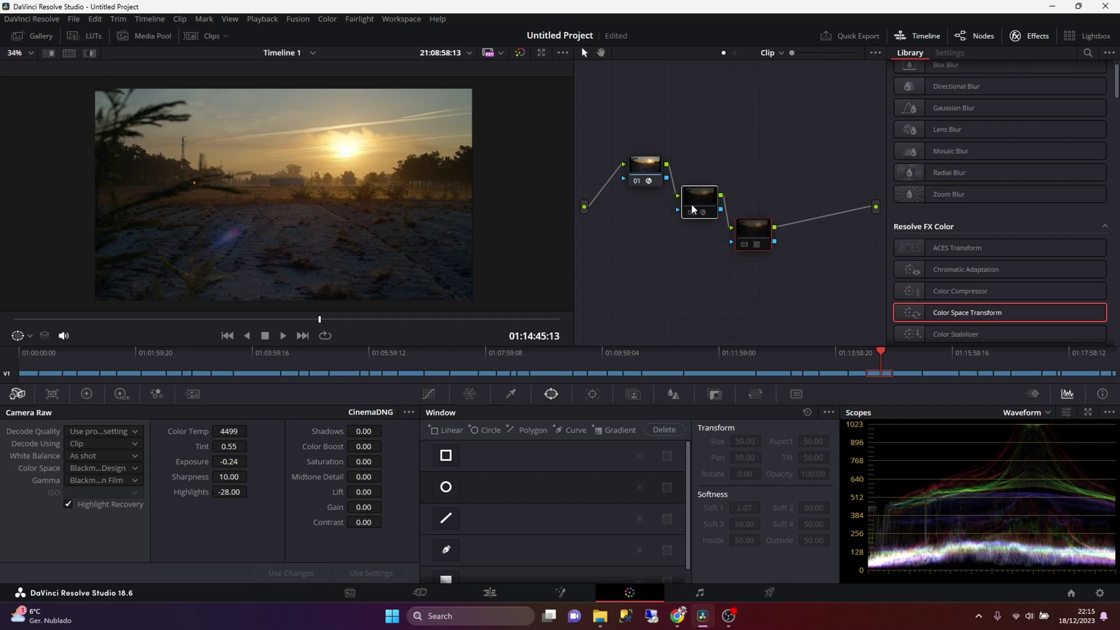
Step: Toggle node 03 off and back on to compare, then select node 02
left_click(709, 244)
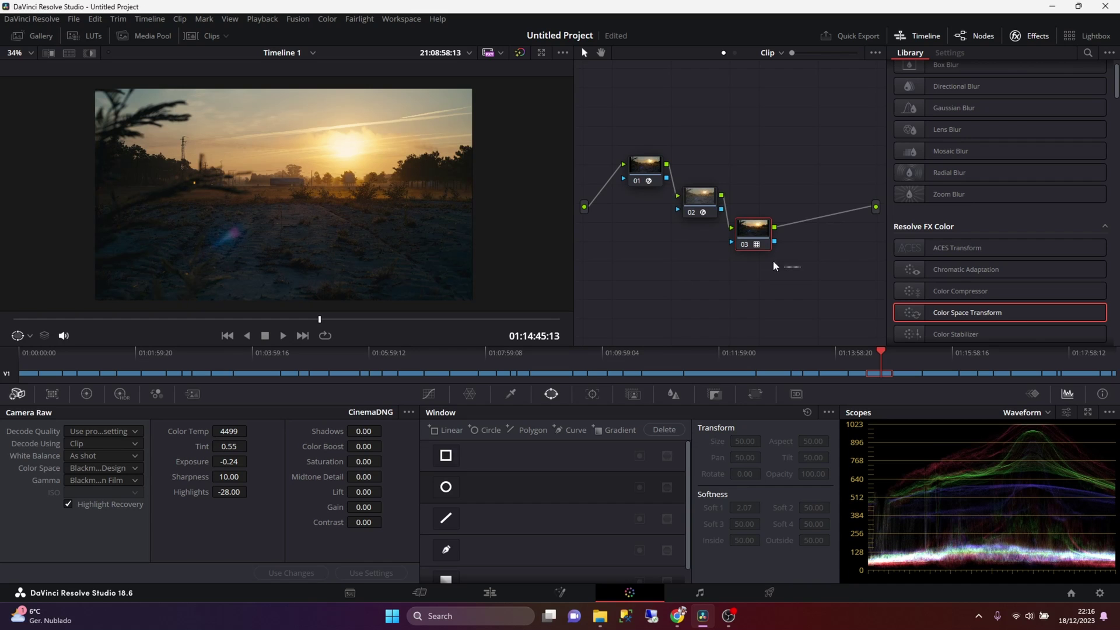
left_click(754, 244)
left_click(755, 245)
left_click(693, 209)
Step: Test Camera Raw Shadows at 0.50, 7 and -3, reset it to 0, and show node 01's CST settings
left_click(364, 431)
type("0.5")
key("Return")
type("7")
key("Return")
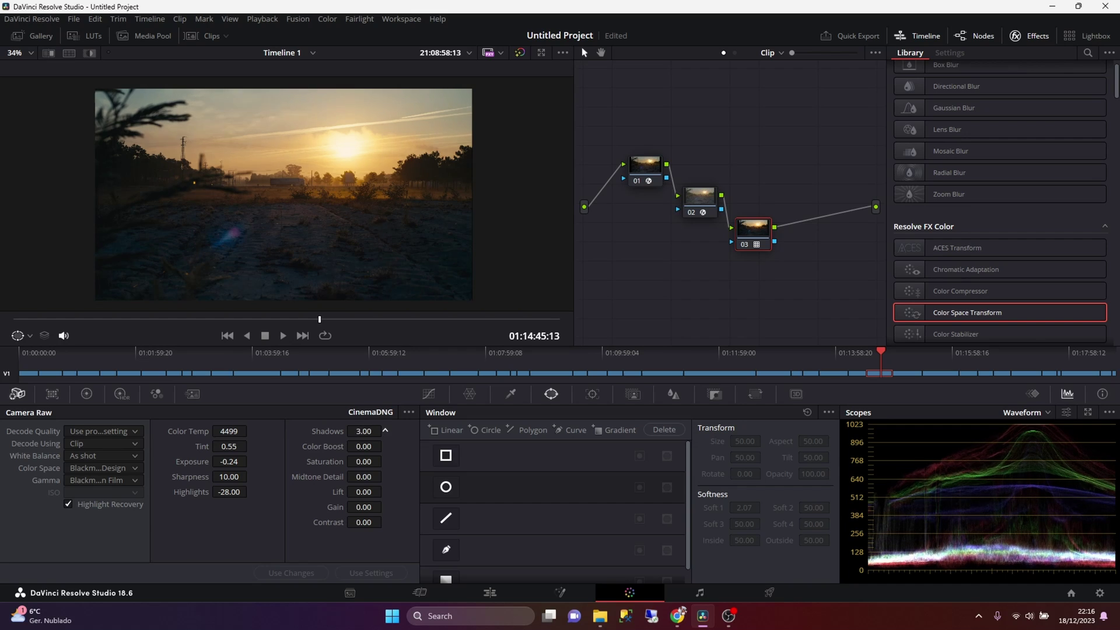
type("-3")
key("Return")
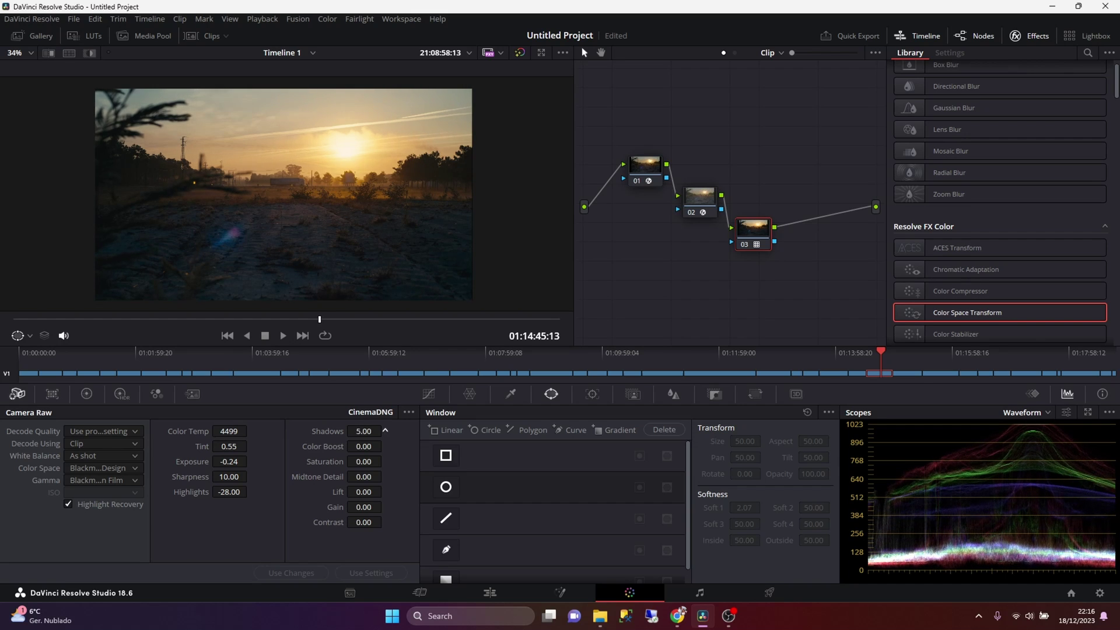
double_click(335, 431)
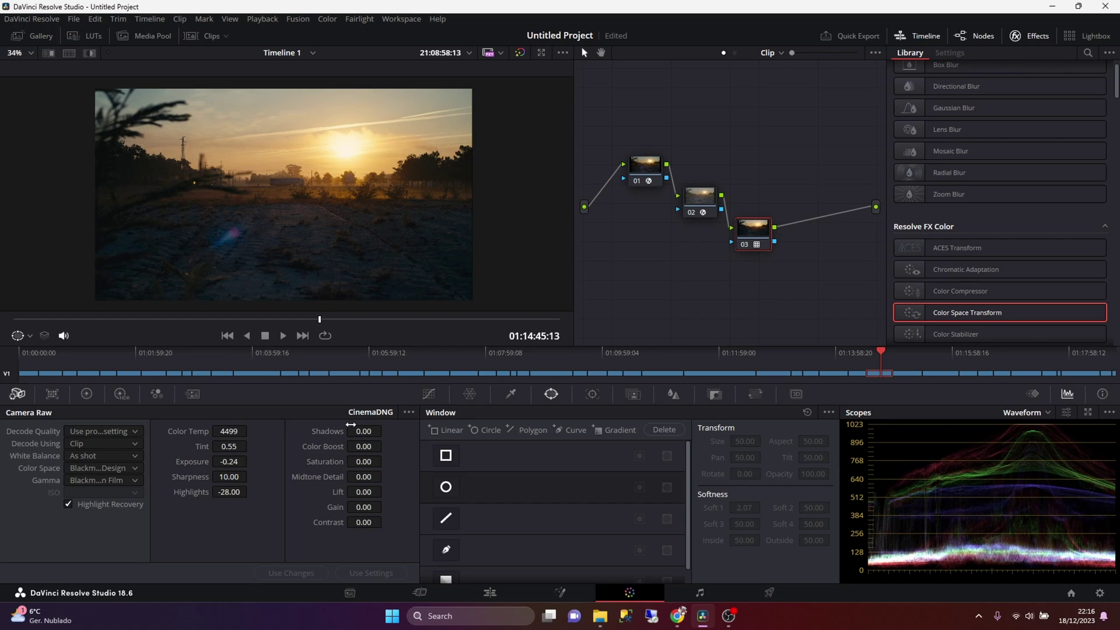
left_click_drag(785, 272, 654, 181)
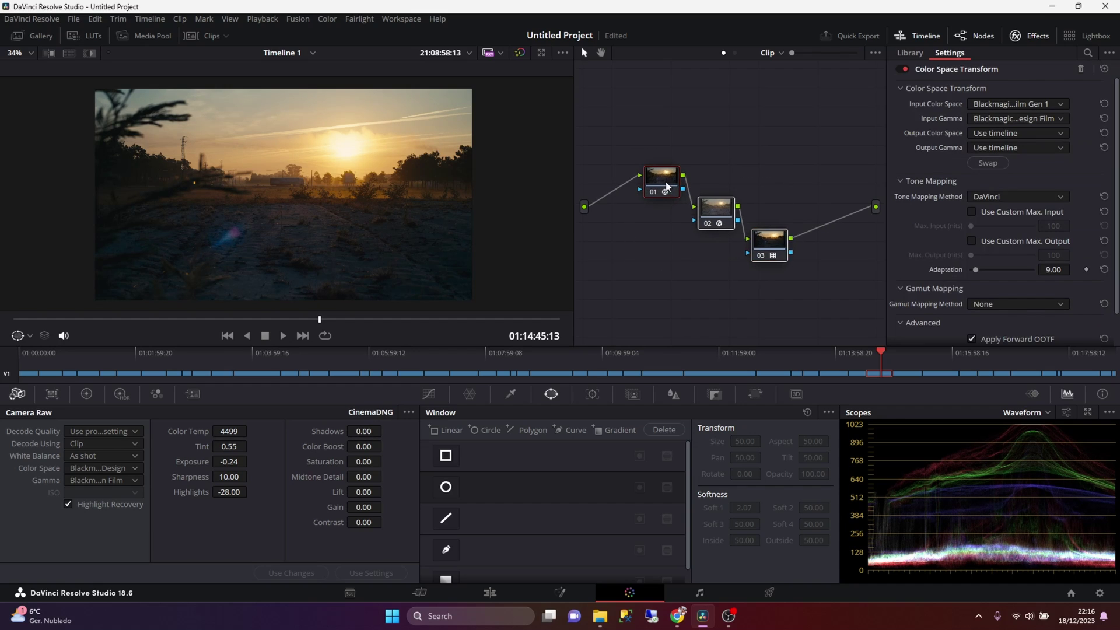